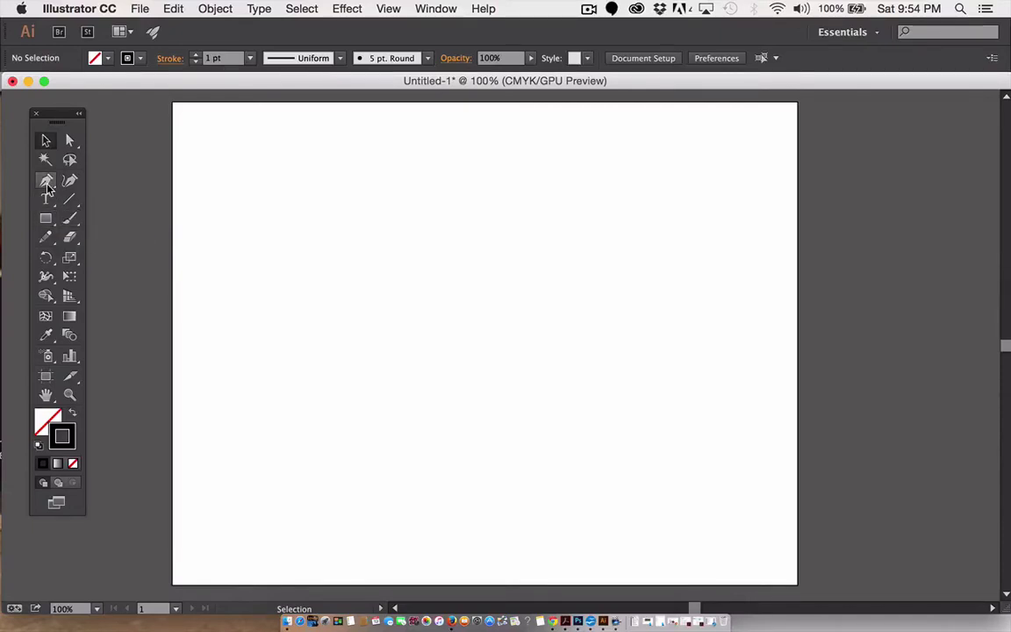
Draw the pen path's sweep across the page and curl it into a loop near the top right
left_click(178, 255)
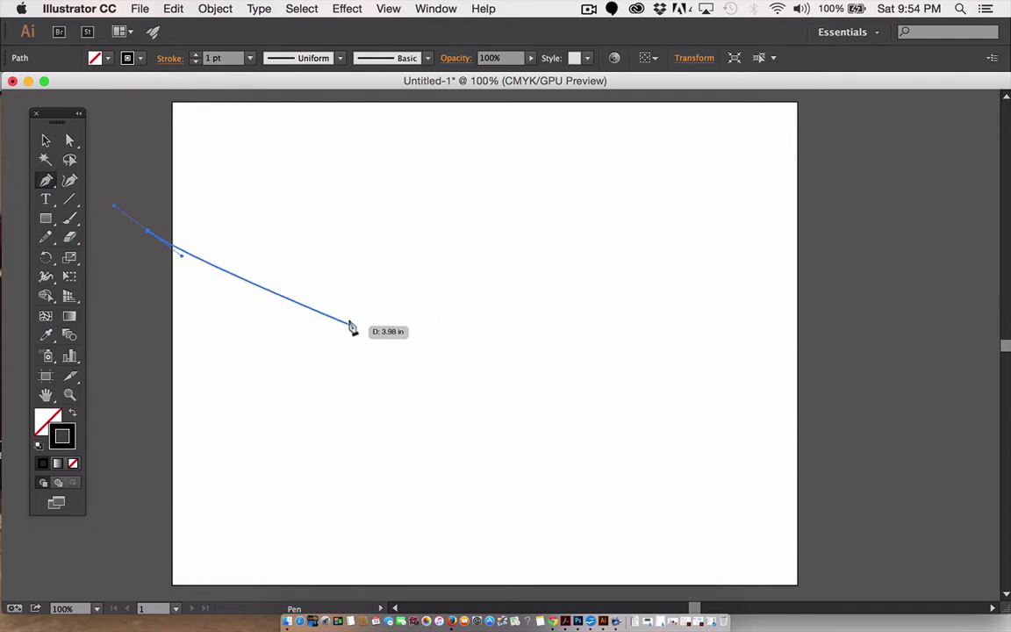
left_click_drag(356, 327, 441, 328)
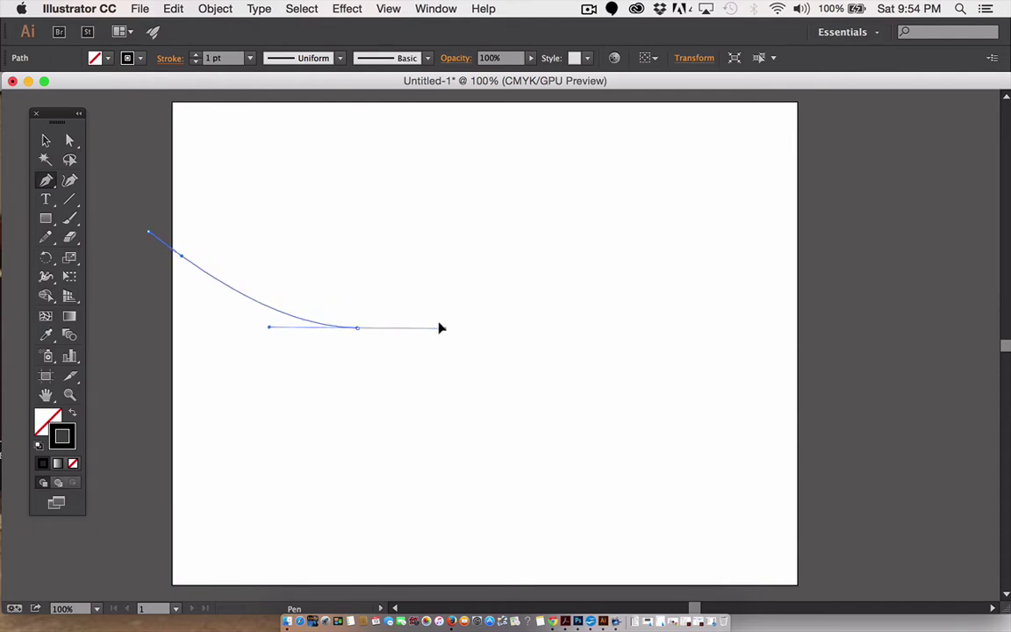
left_click(513, 278)
left_click(514, 275)
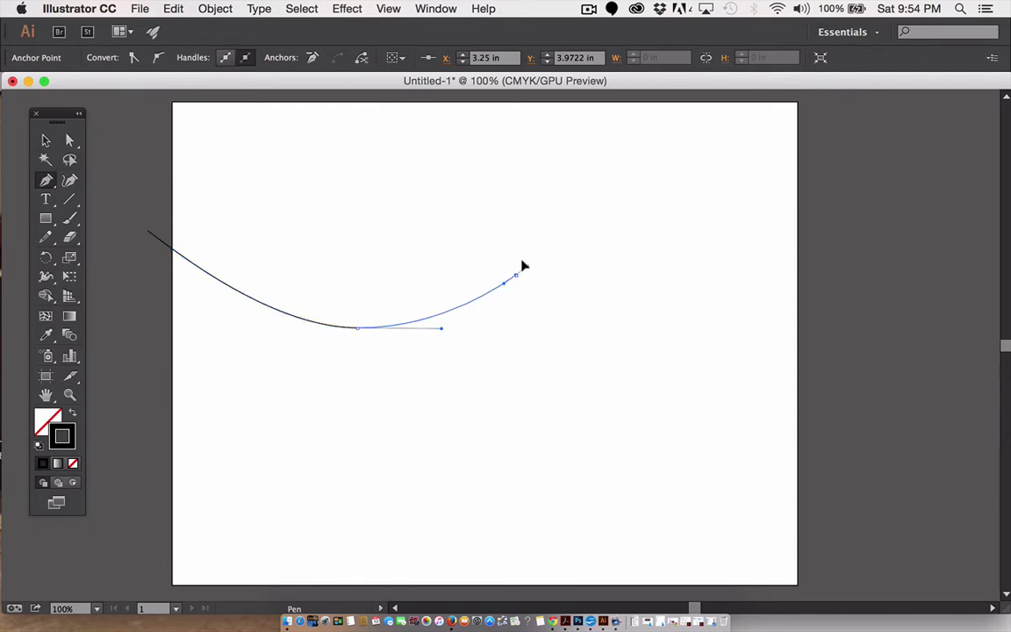
left_click_drag(523, 267, 539, 258)
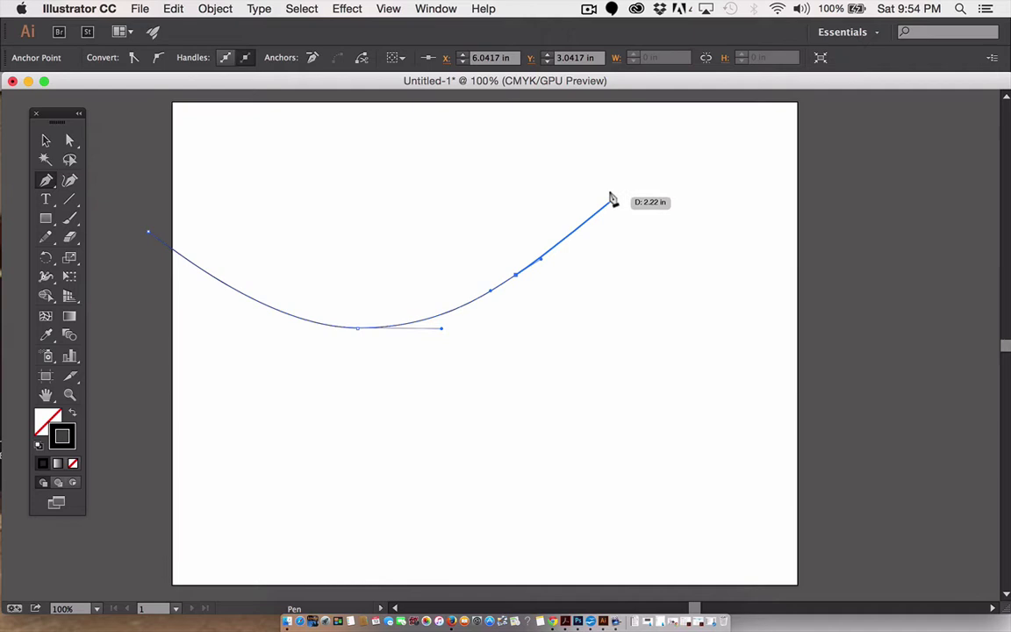
left_click(613, 197)
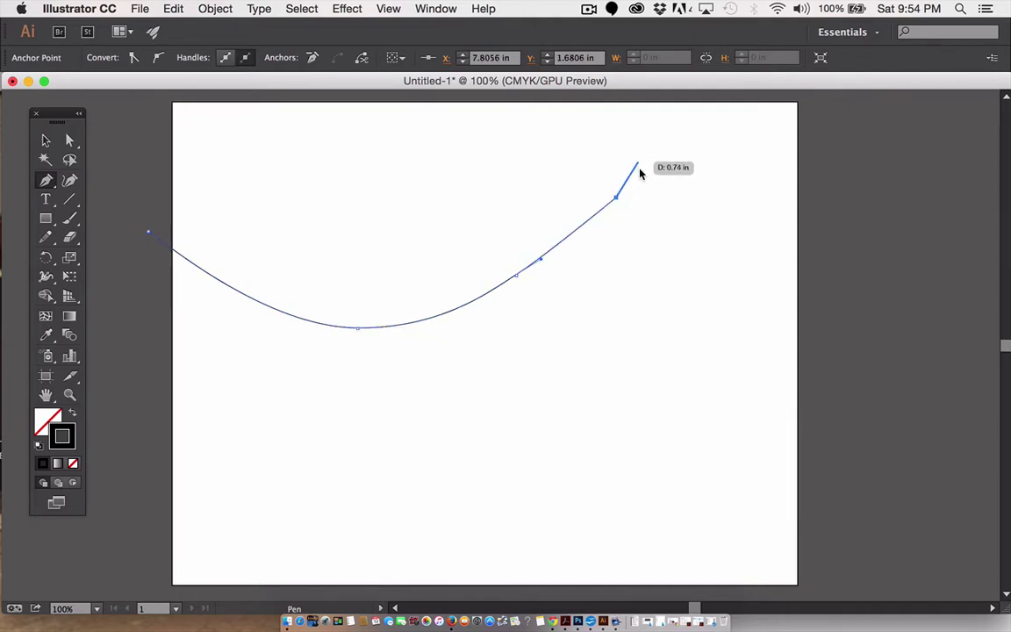
mouse_move(599, 151)
left_mouse_down()
mouse_move(549, 147)
mouse_move(559, 150)
left_mouse_up()
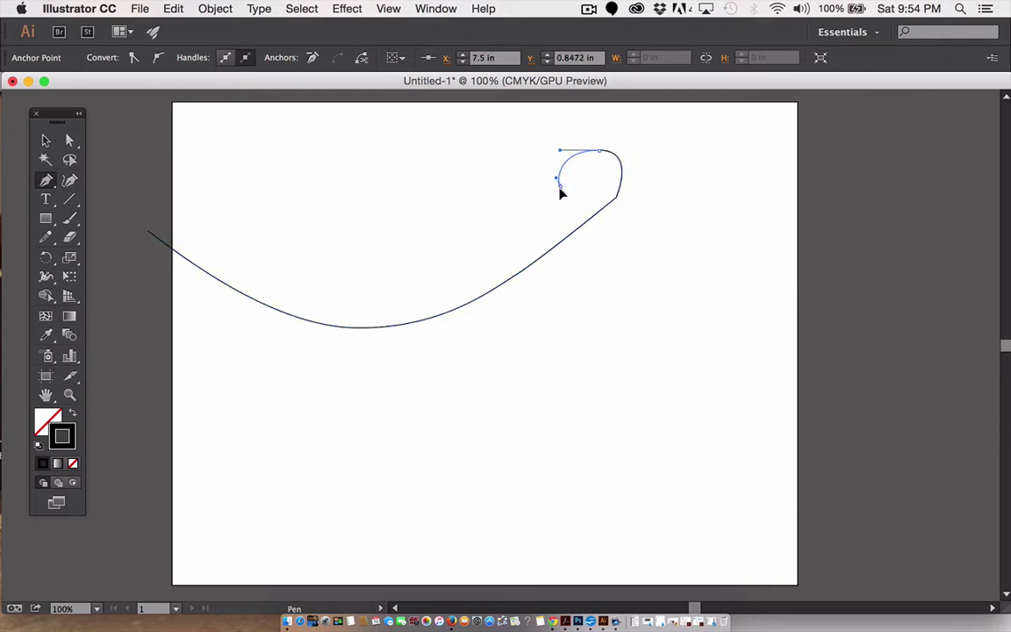
left_click_drag(558, 186, 623, 254)
Continue the path down below the loop and trail it off past the artboard's right edge
left_click_drag(619, 329, 594, 370)
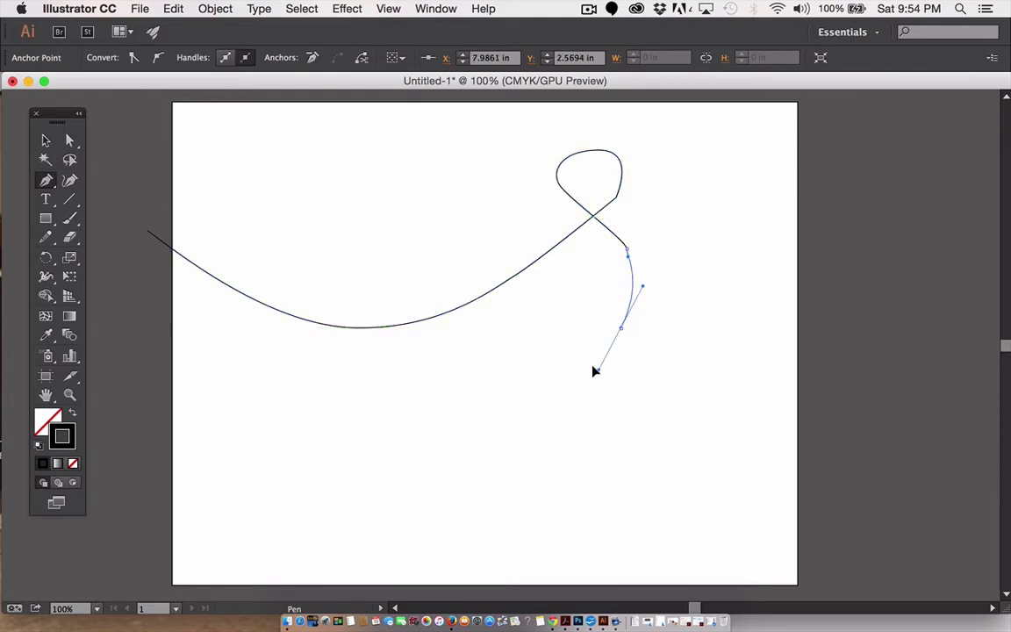
left_click_drag(536, 422, 541, 446)
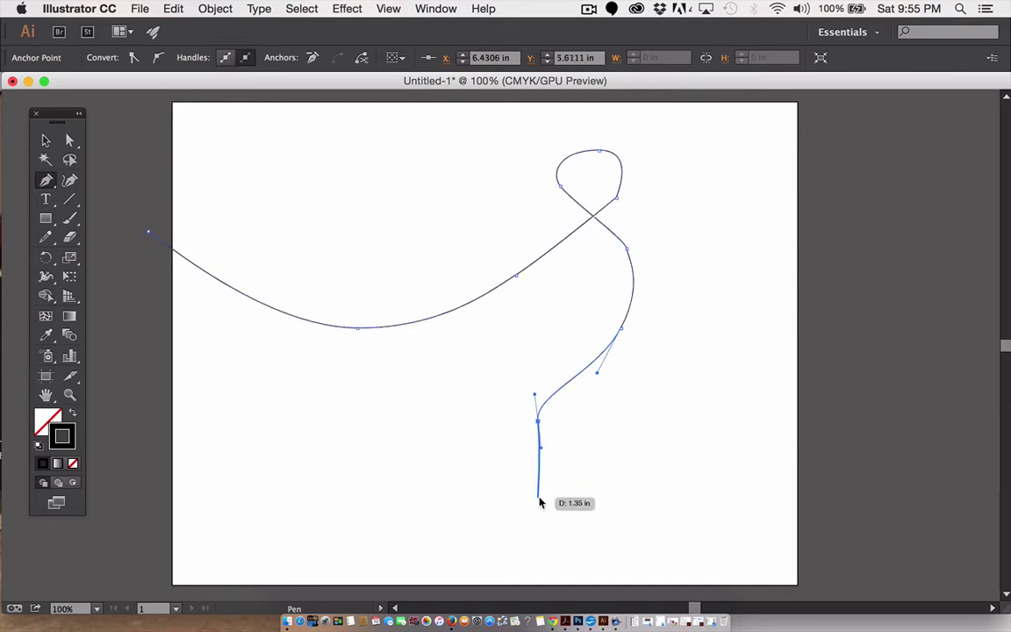
left_click(592, 467)
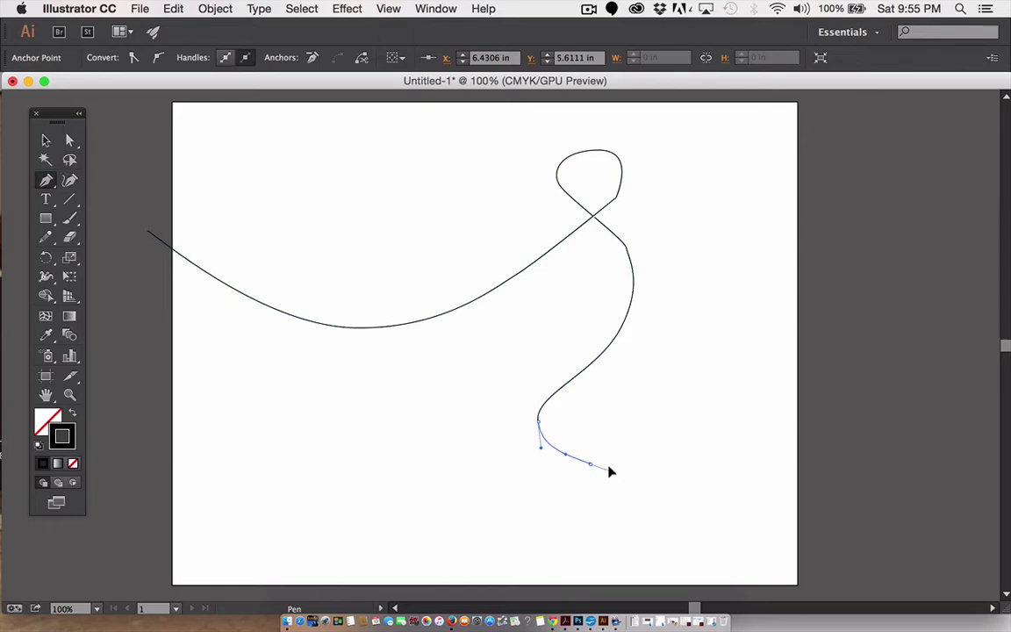
left_click_drag(611, 472, 613, 474)
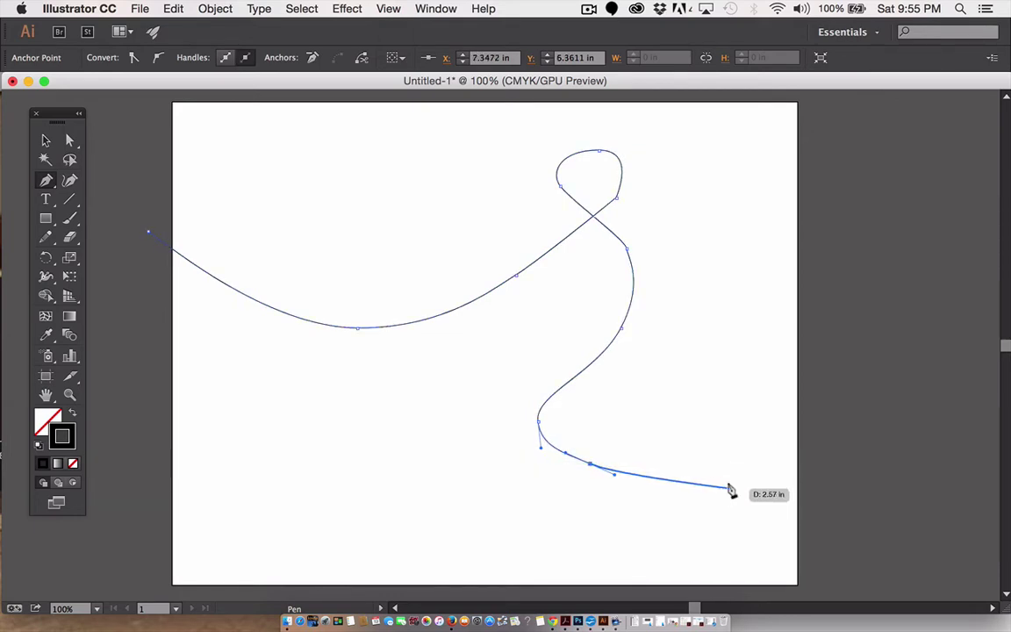
left_click_drag(729, 488, 789, 489)
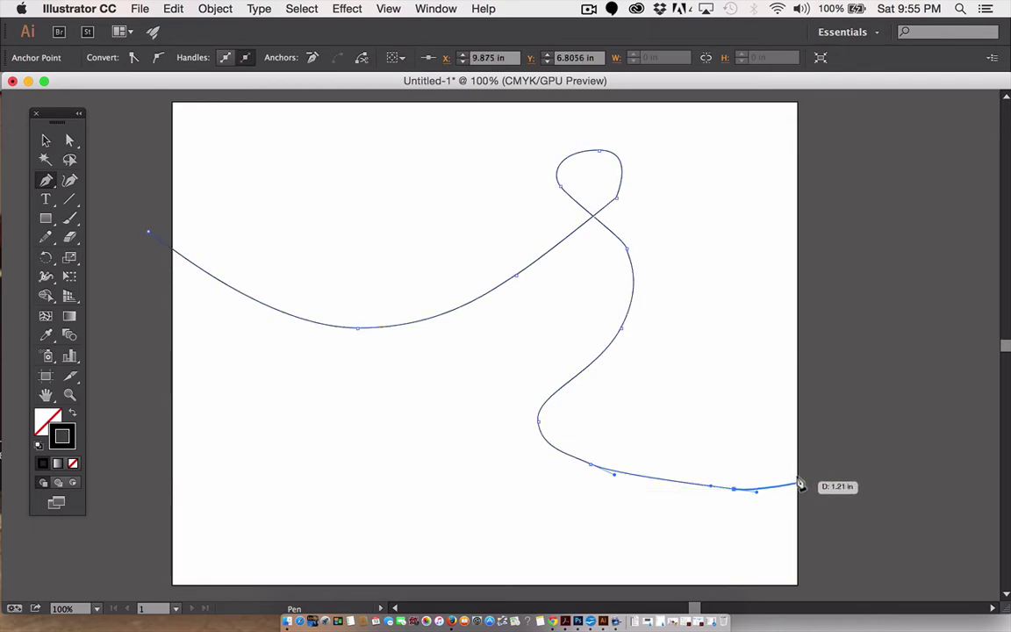
left_click_drag(800, 488, 845, 479)
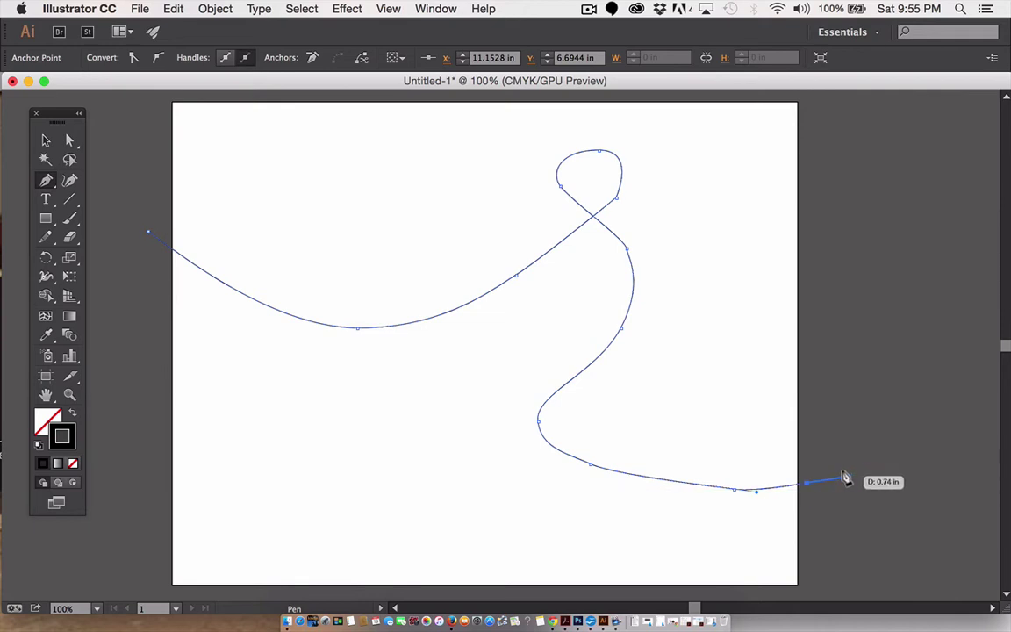
left_click_drag(849, 480, 847, 479)
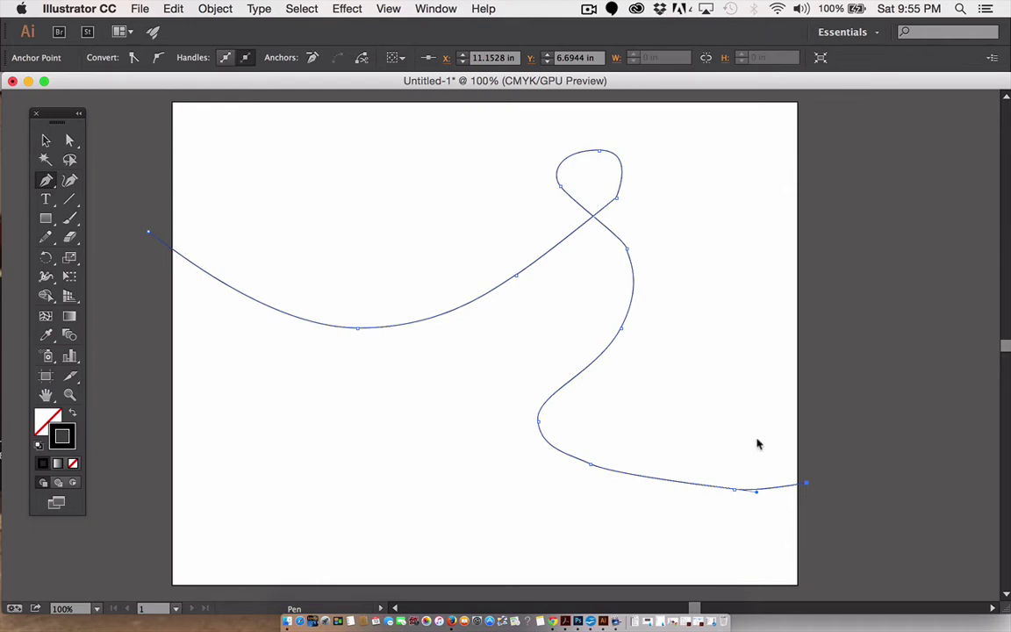
Smooth the loop, the section below it, and the lower bends with the Smooth Tool
left_click_drag(46, 237, 81, 256)
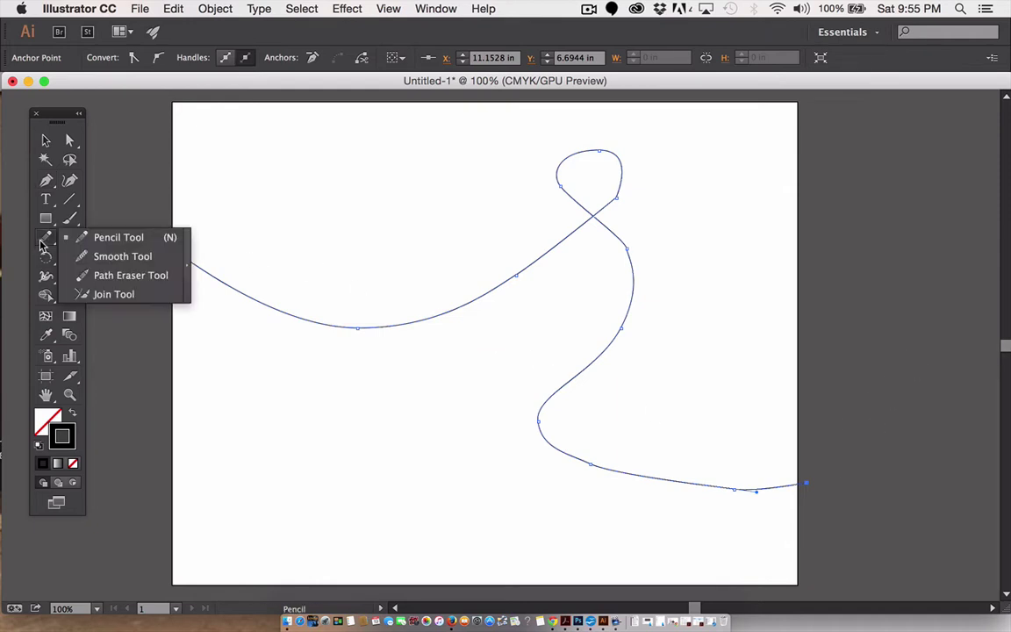
left_click(81, 256)
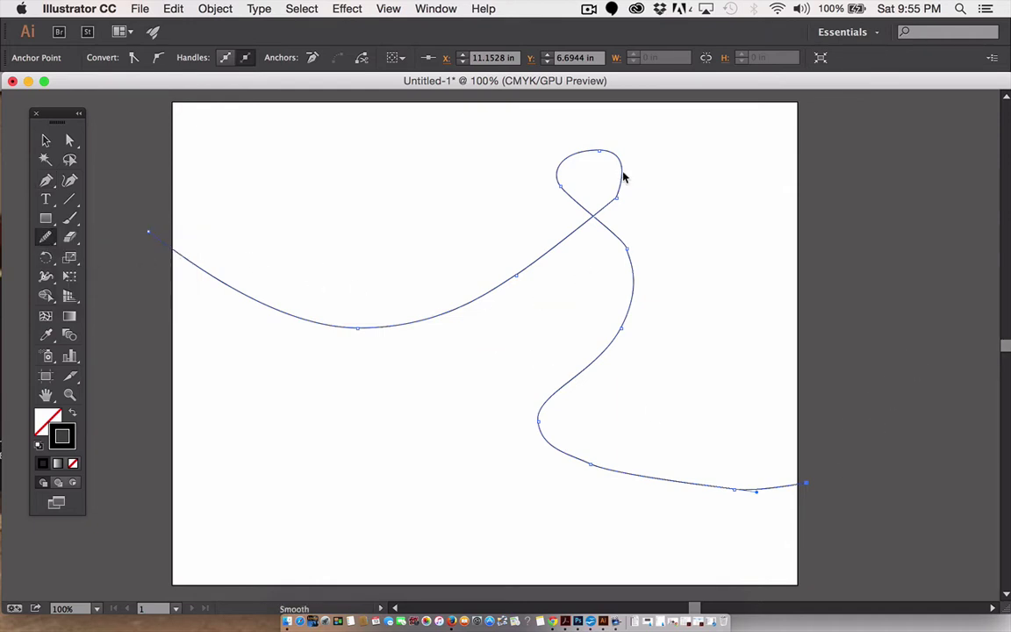
left_click_drag(613, 192, 611, 192)
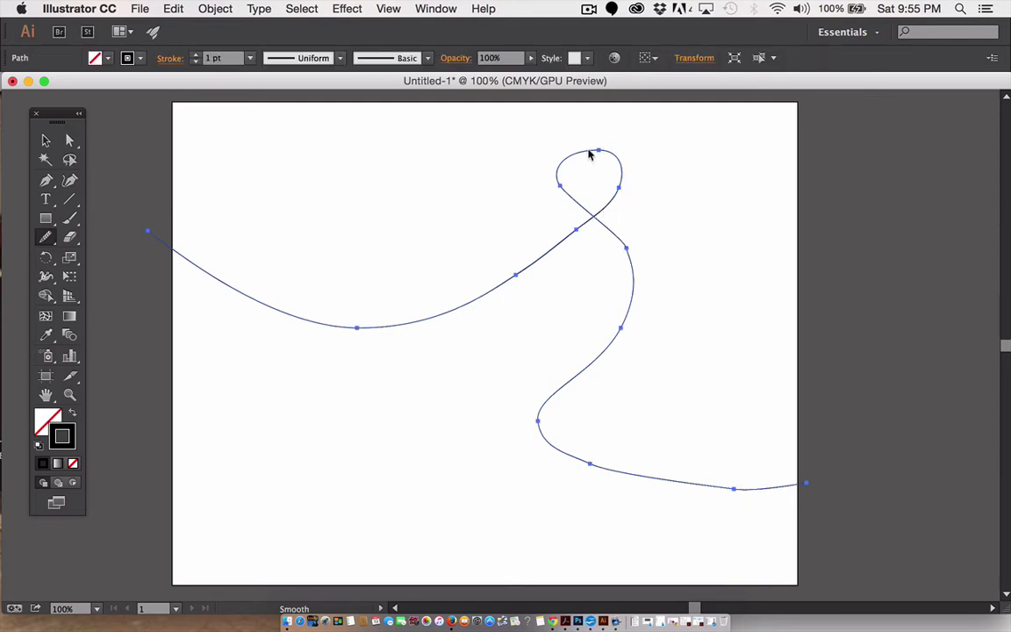
left_click_drag(615, 235, 623, 264)
left_click_drag(536, 419, 671, 487)
left_click_drag(598, 471, 760, 491)
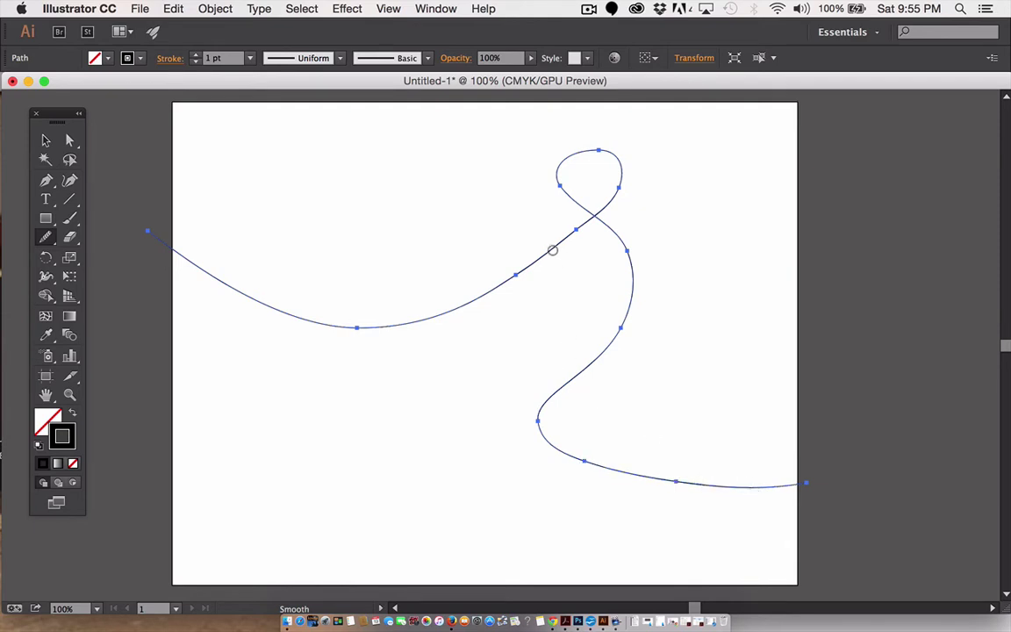
left_click(45, 140)
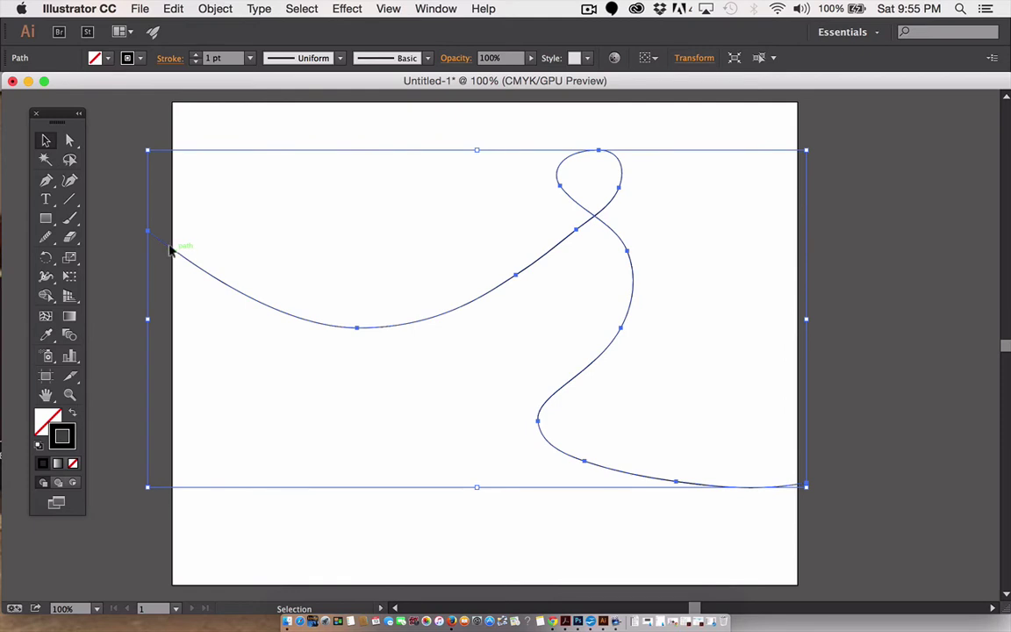
Move the line down-left, then rotate it about 45° around its left anchor
left_click_drag(172, 250, 138, 489)
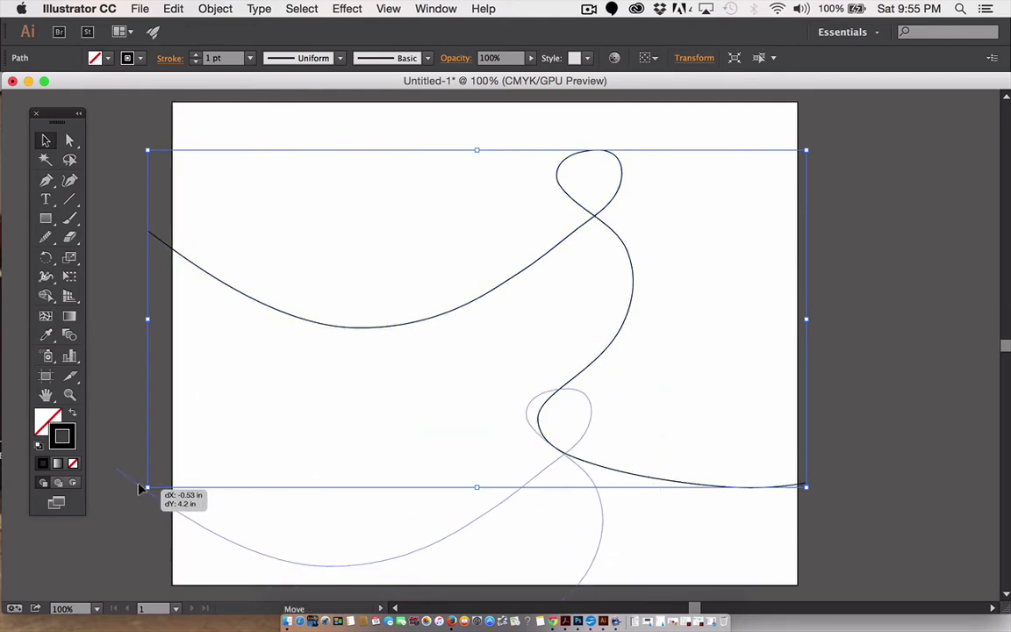
left_click_drag(139, 489, 128, 496)
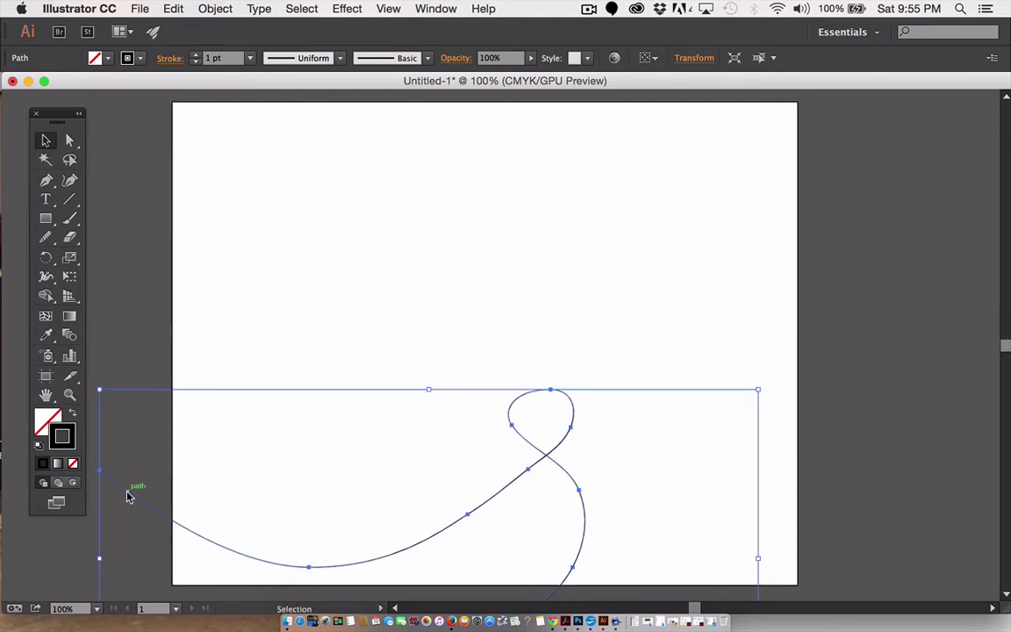
left_click(46, 276)
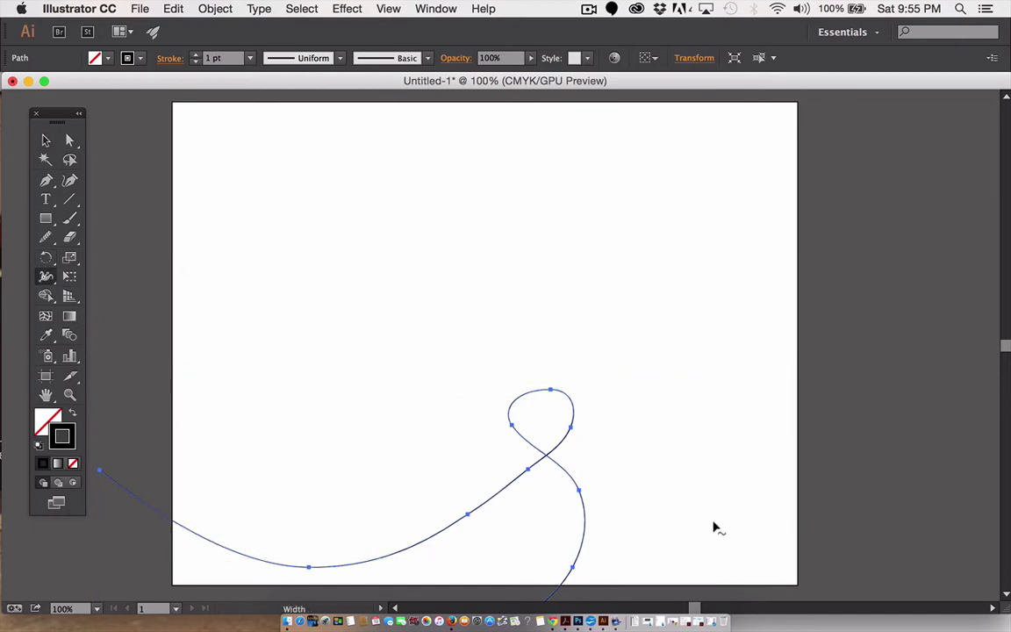
left_click(46, 257)
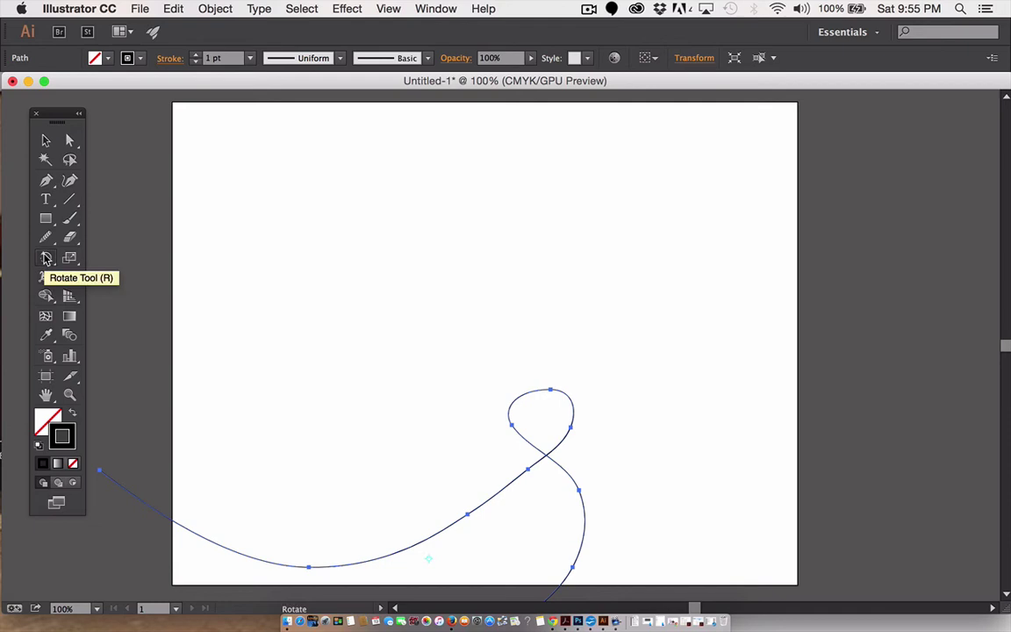
left_click(170, 513)
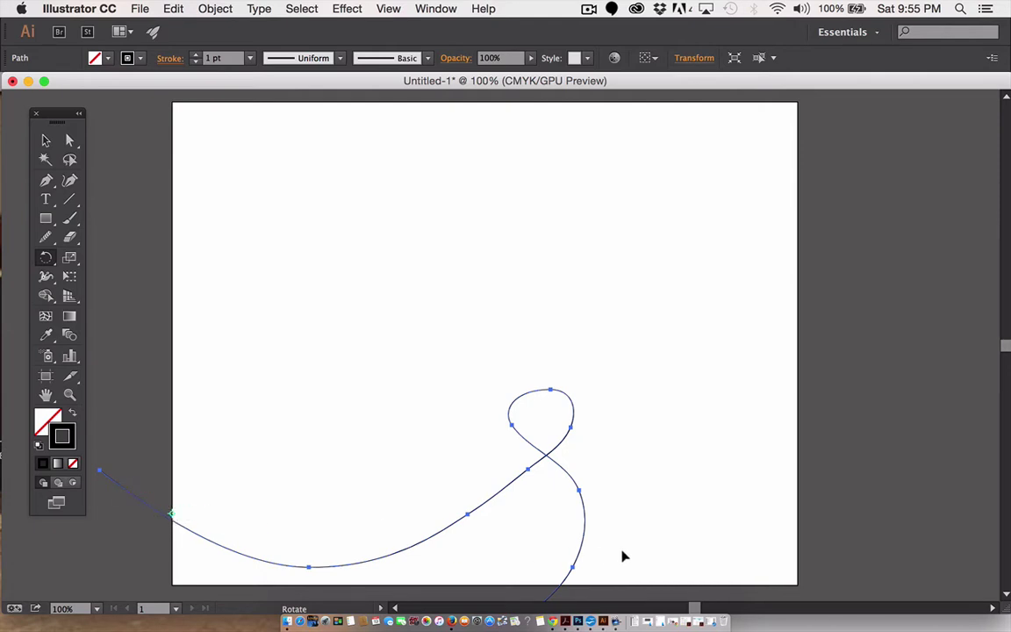
mouse_move(622, 555)
left_mouse_down()
mouse_move(554, 194)
mouse_move(558, 203)
left_mouse_up()
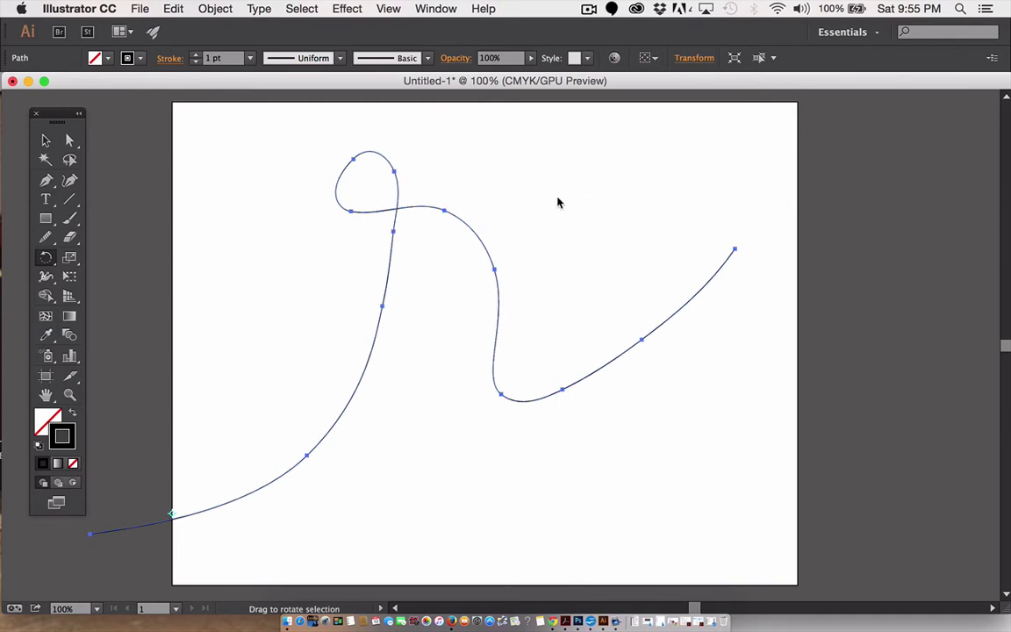
Nudge the line right and scale it up so its tail passes the right edge
key("v")
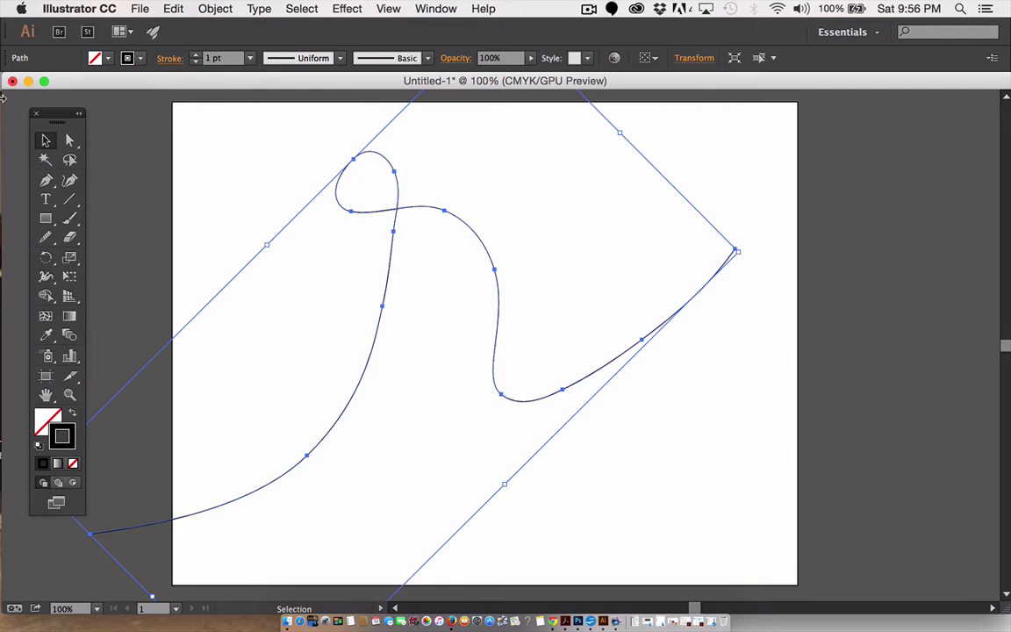
key("shift+Right")
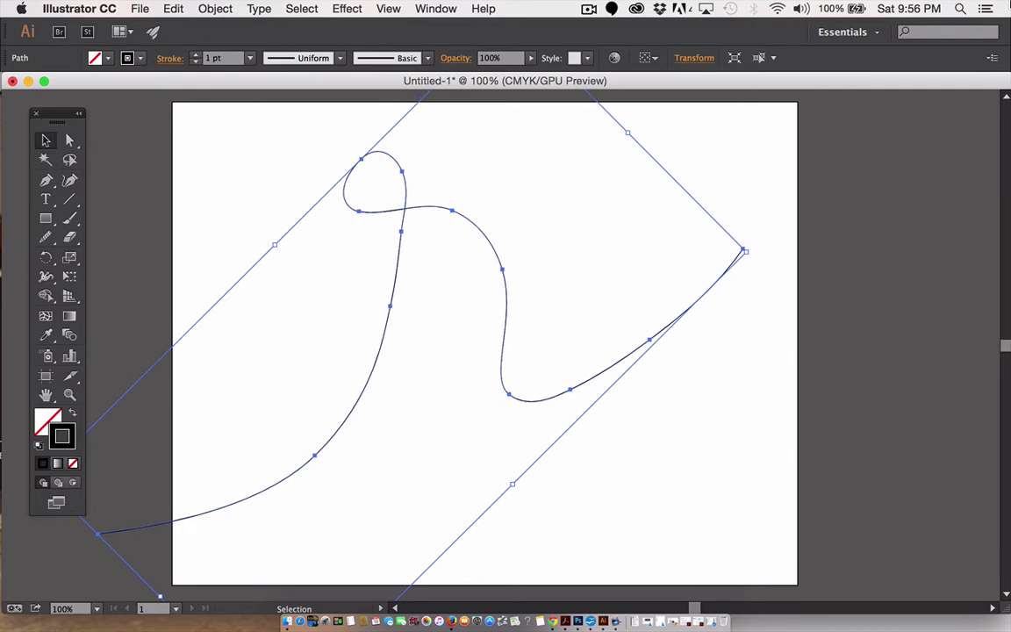
key("shift+Right")
key("shift+Right")
key("shift+Right")
key("shift+Right")
key("shift+Right")
key("shift+Right")
key("shift+Right")
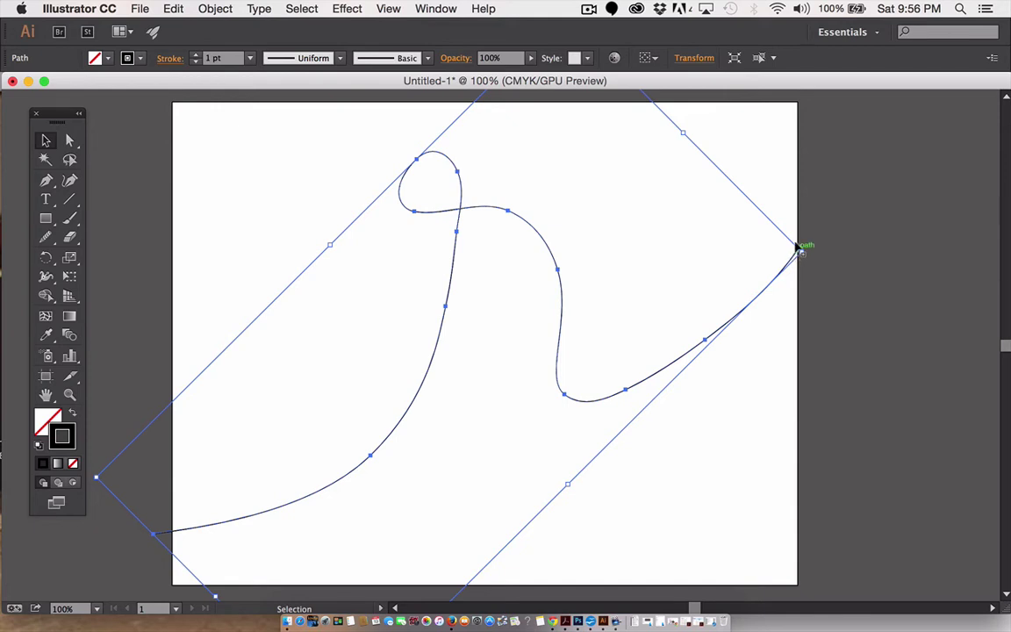
left_click_drag(801, 250, 830, 216)
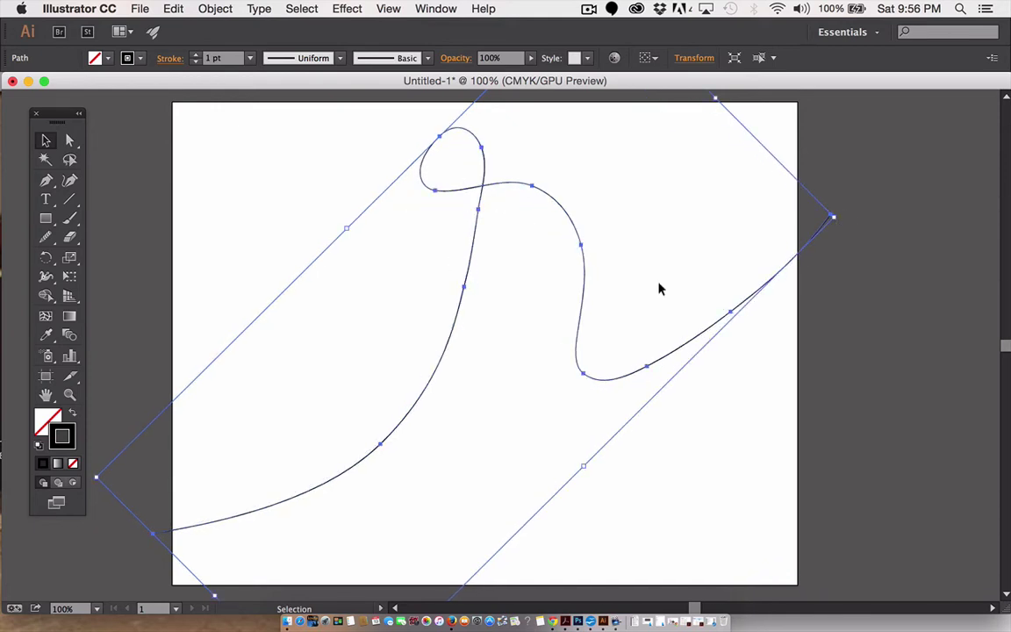
left_click(163, 231)
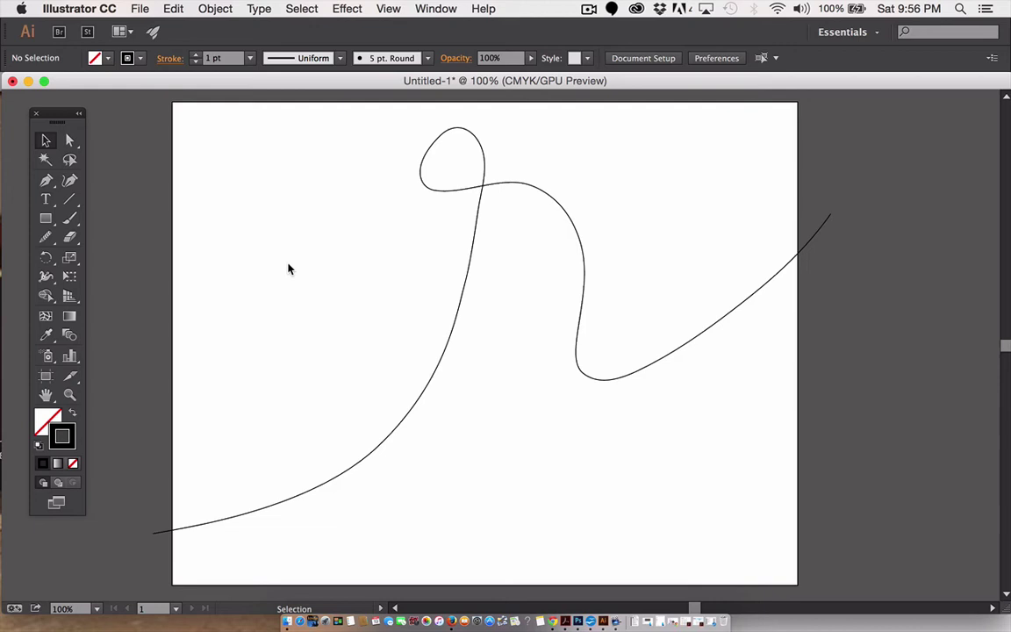
Give the line a 3 pt red (FC0048) stroke and move it up and left
left_click(257, 508)
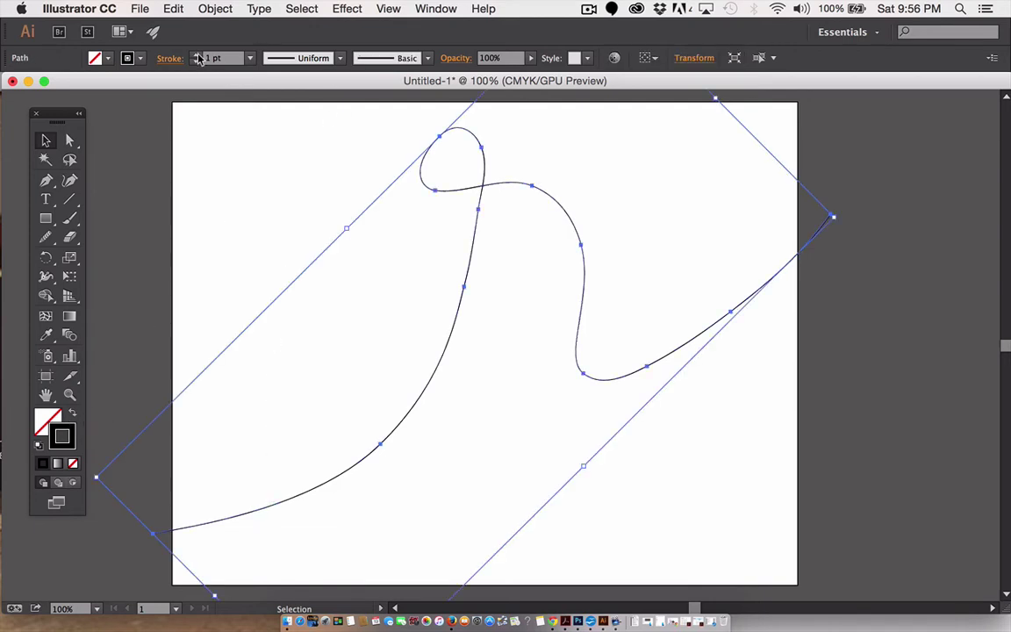
left_click(198, 56)
left_click(198, 57)
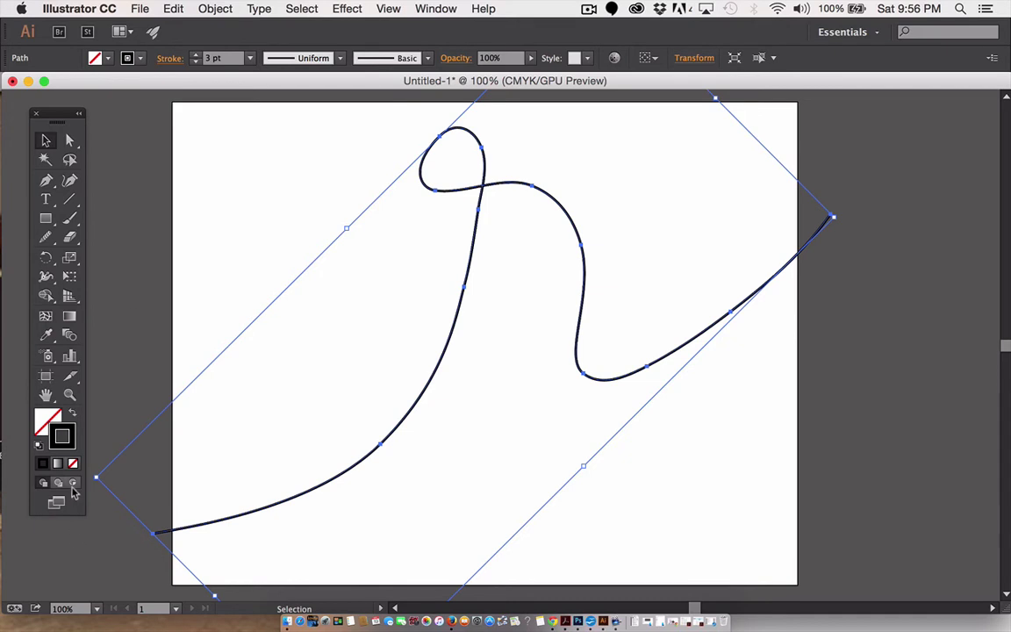
double_click(63, 437)
left_click_drag(418, 321, 497, 265)
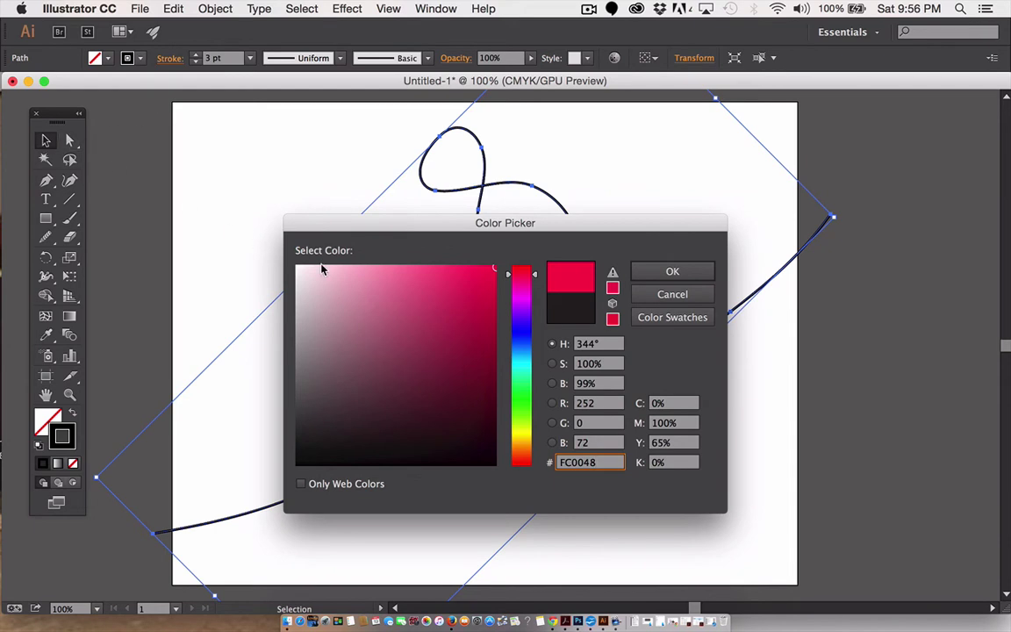
left_click(692, 274)
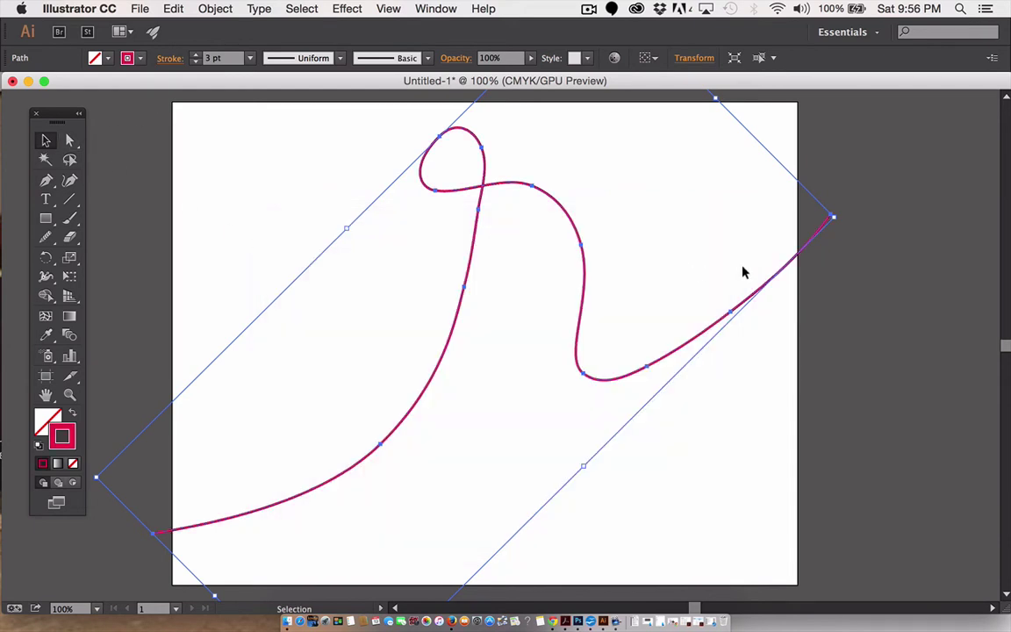
left_click(802, 277)
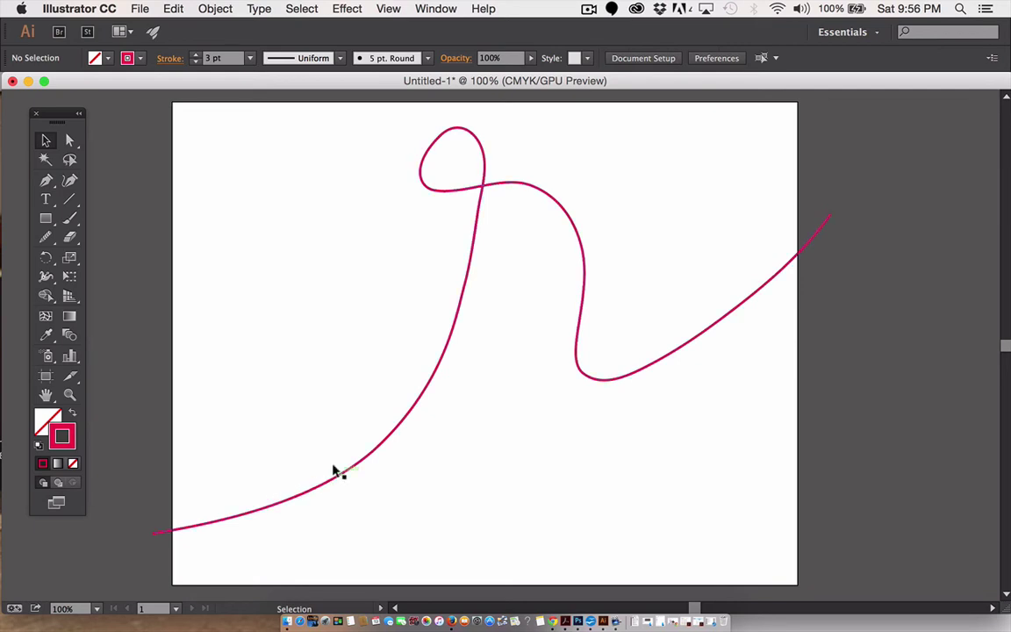
left_click_drag(334, 472, 250, 460)
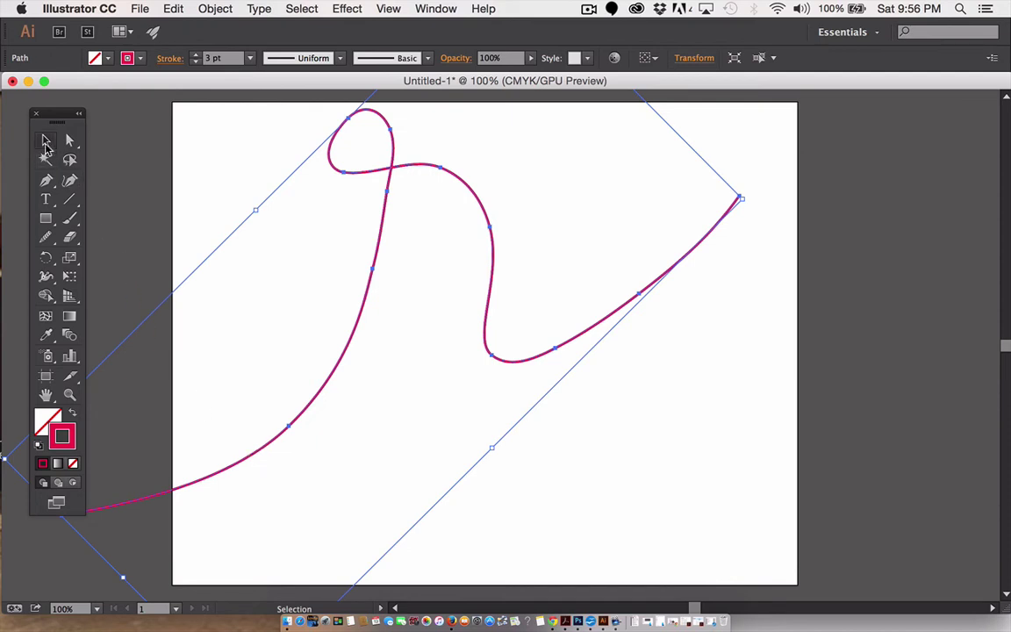
Alt-drag the Rotate tool around the lower-left endpoint to make a rotated copy of the red line
left_click(46, 256)
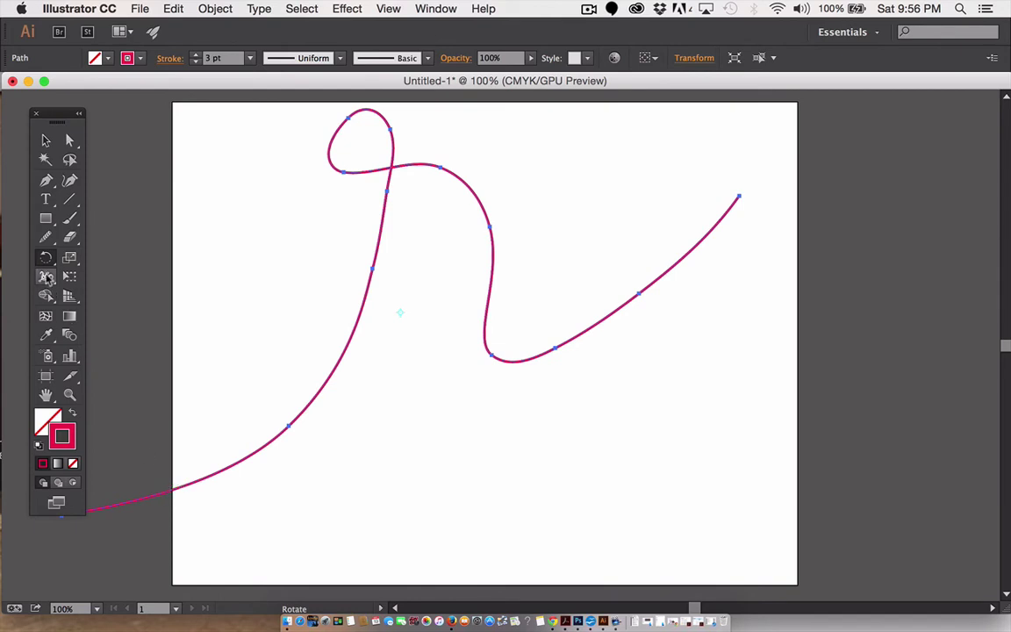
left_click(172, 489)
left_click_drag(788, 248, 823, 554)
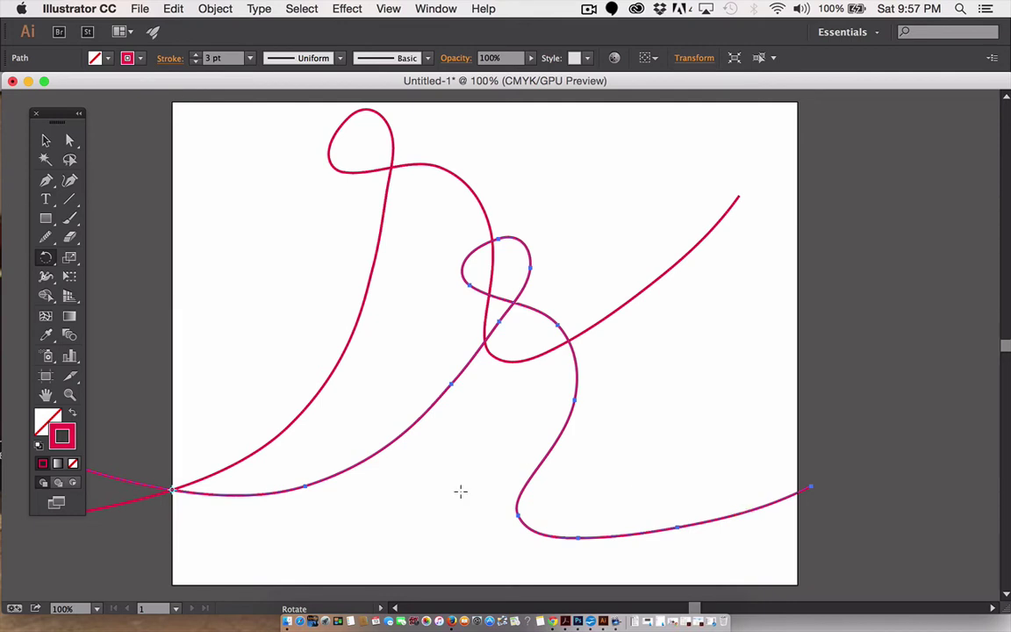
Scale the rotated copy down so its tail ends well inside the artboard
left_click(69, 257)
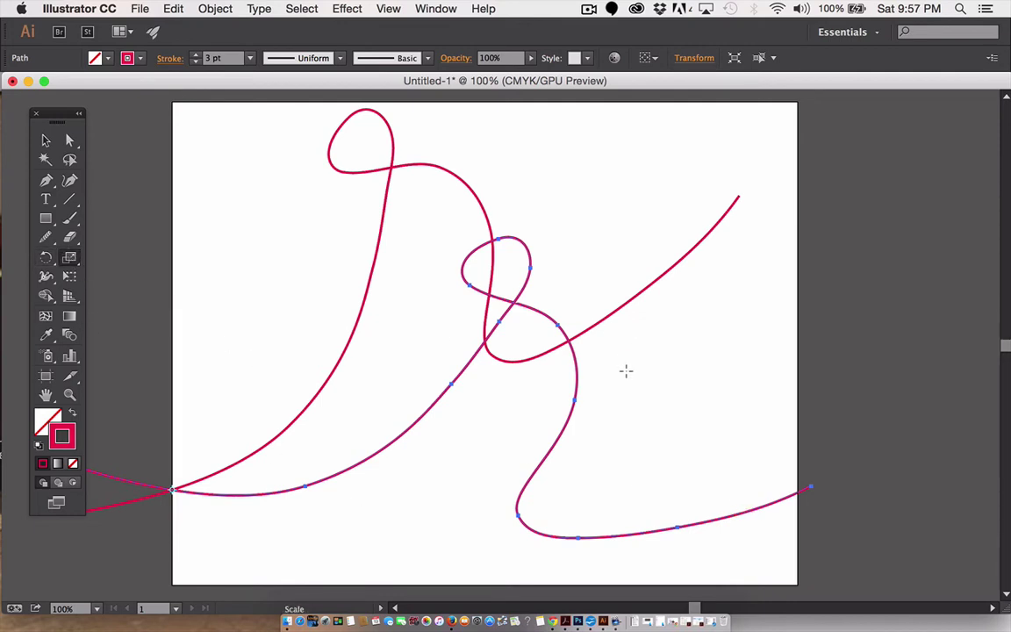
left_click_drag(766, 162, 671, 217)
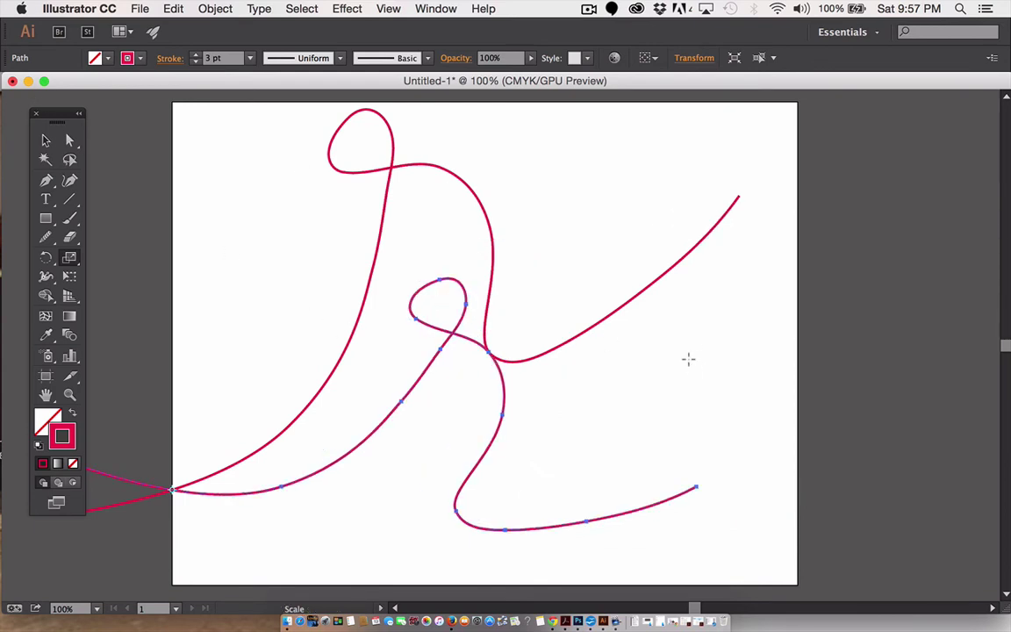
left_click_drag(687, 358, 643, 365)
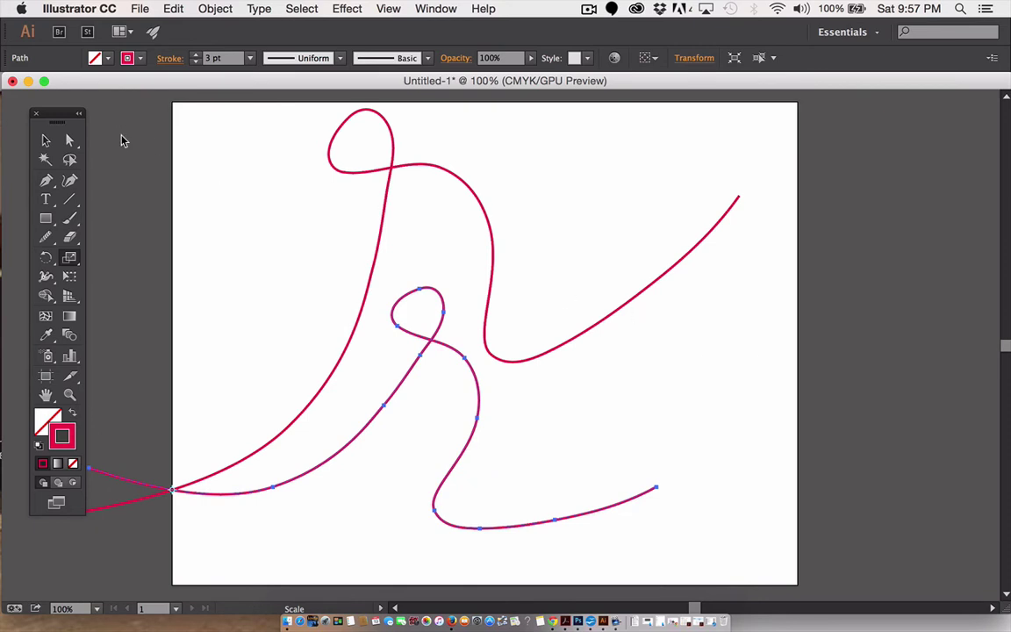
left_click(70, 140)
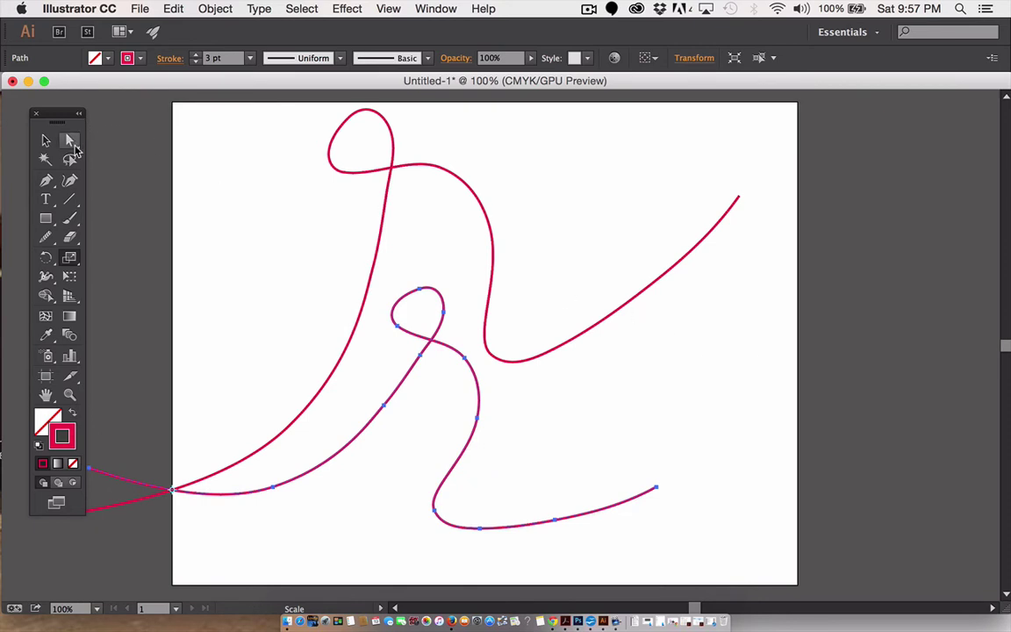
Drag the copy's right endpoint up-right past the artboard edge and reshape its last curve
left_click(660, 491)
left_click_drag(655, 487, 828, 374)
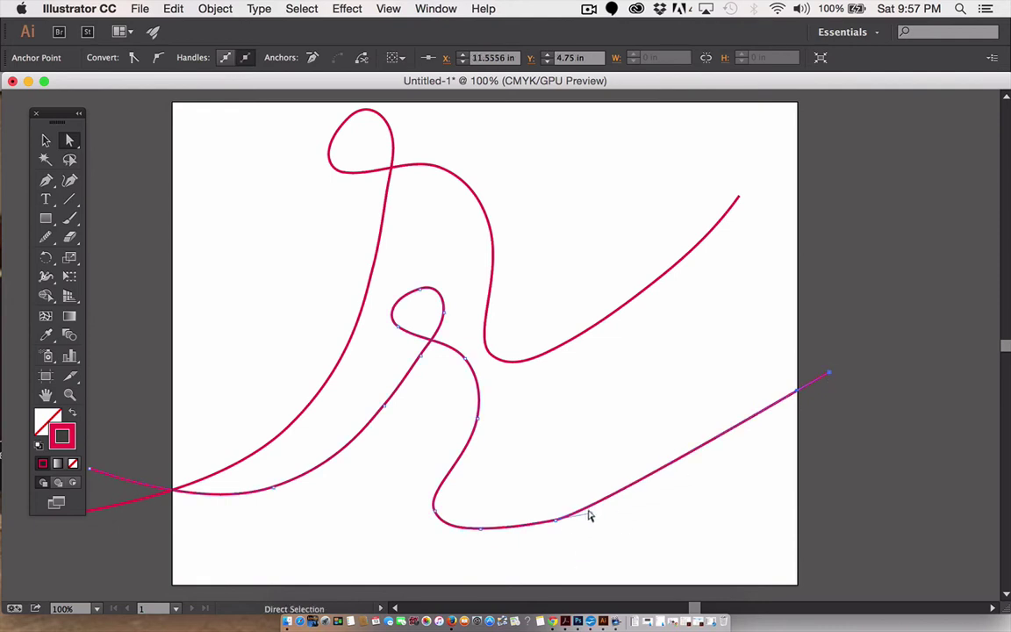
left_click_drag(587, 513, 697, 494)
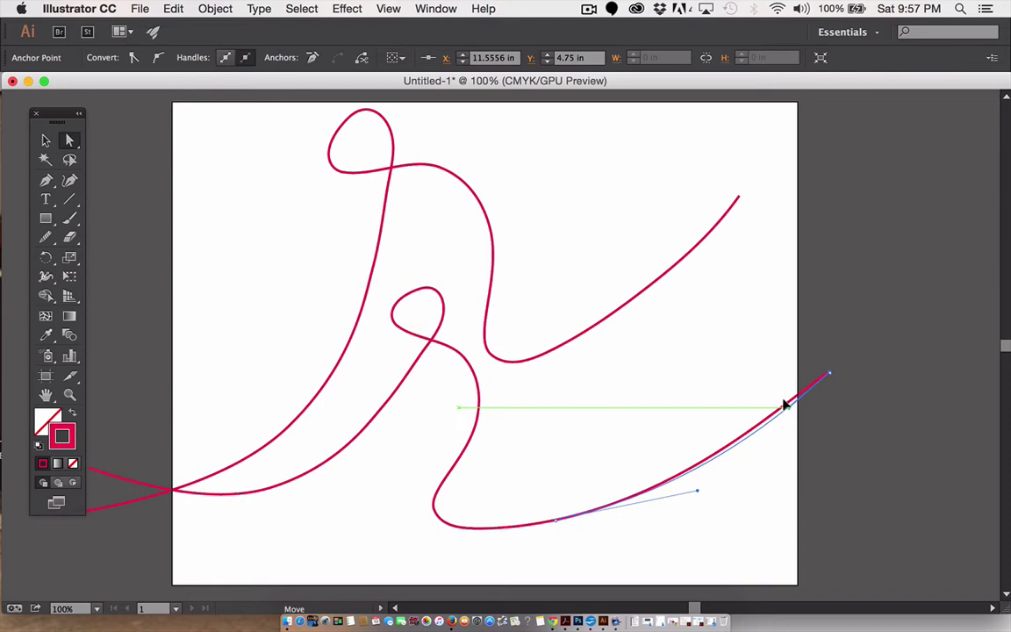
Change the second line's stroke color to blue 0820FC
left_click(237, 388)
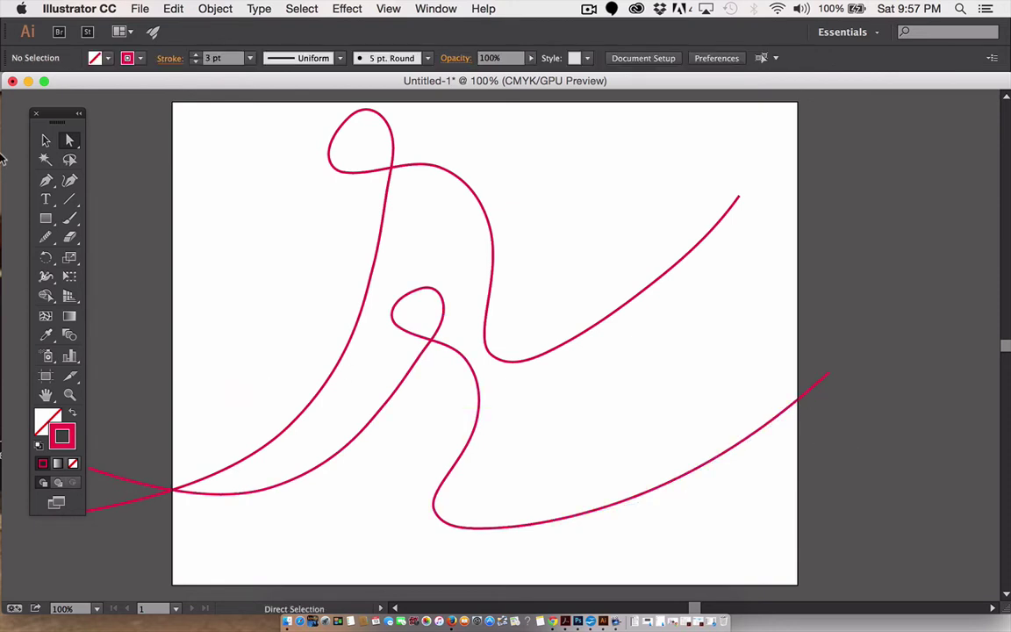
left_click(45, 141)
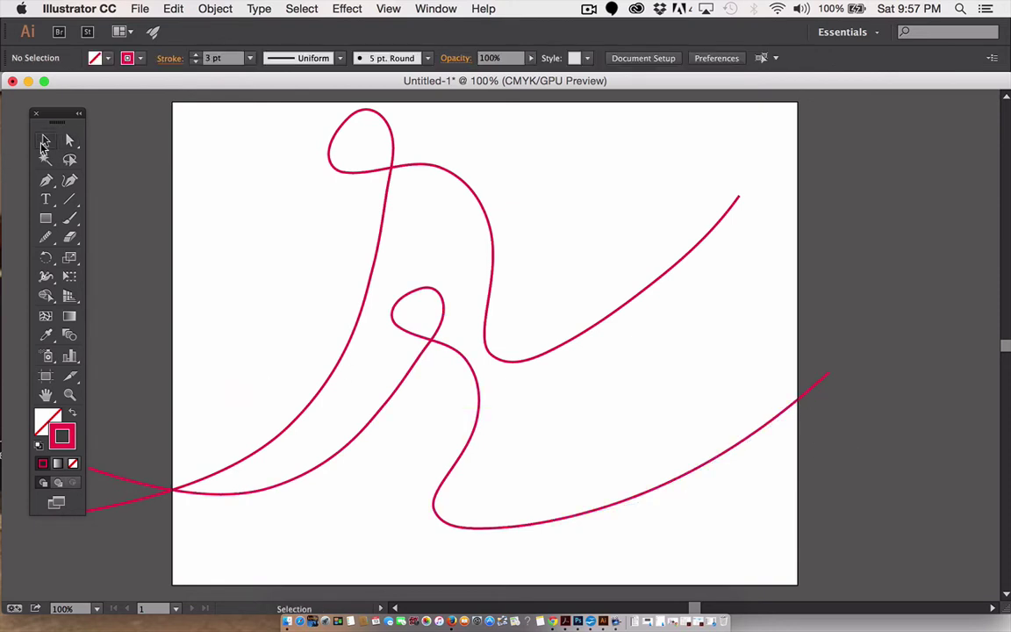
left_click(269, 487)
double_click(68, 445)
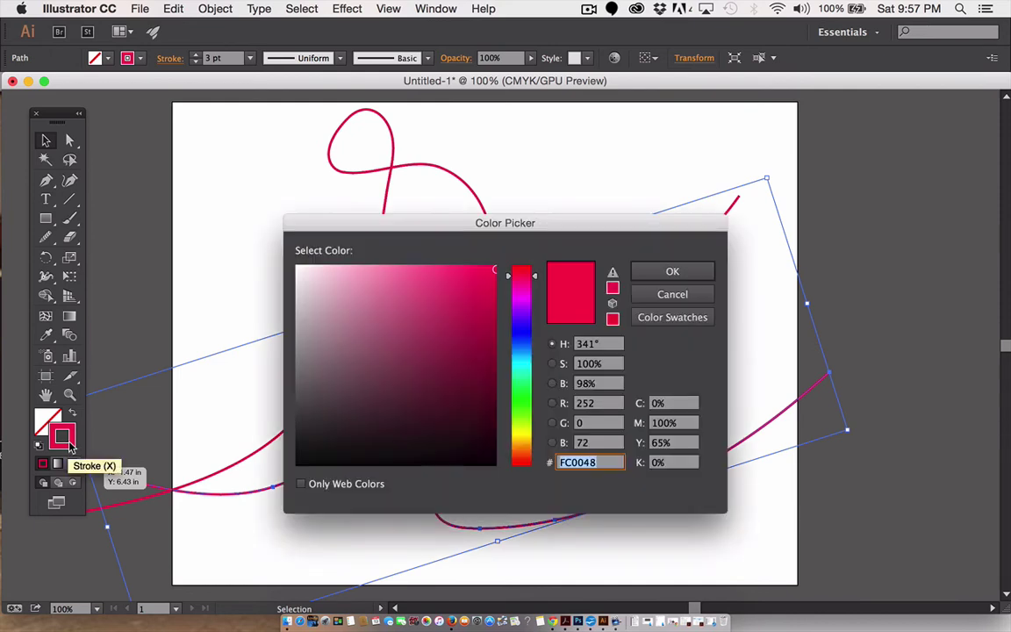
left_click(521, 337)
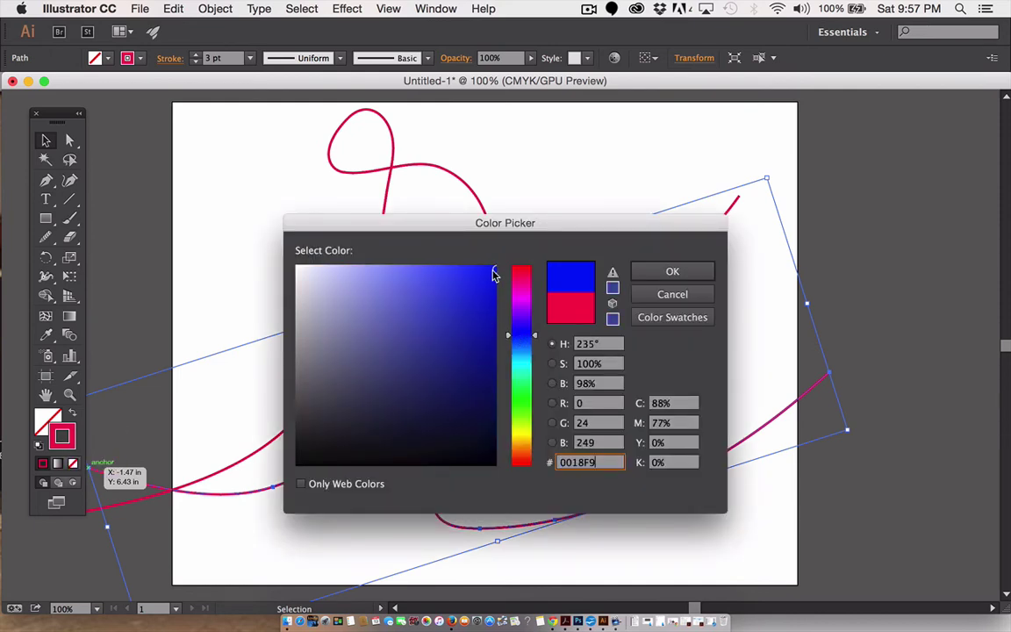
left_click(489, 268)
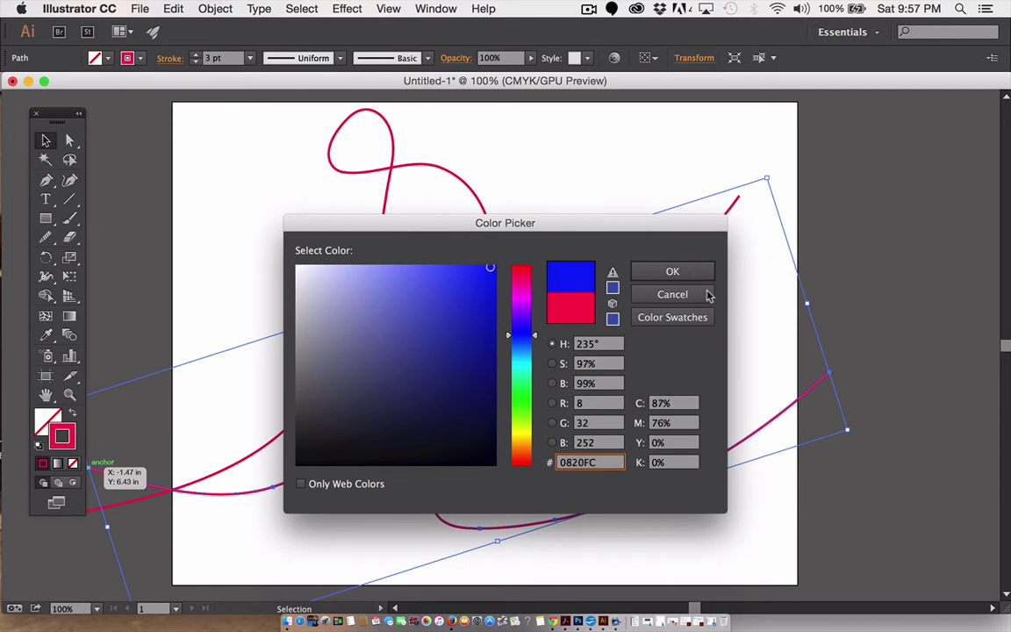
left_click(680, 273)
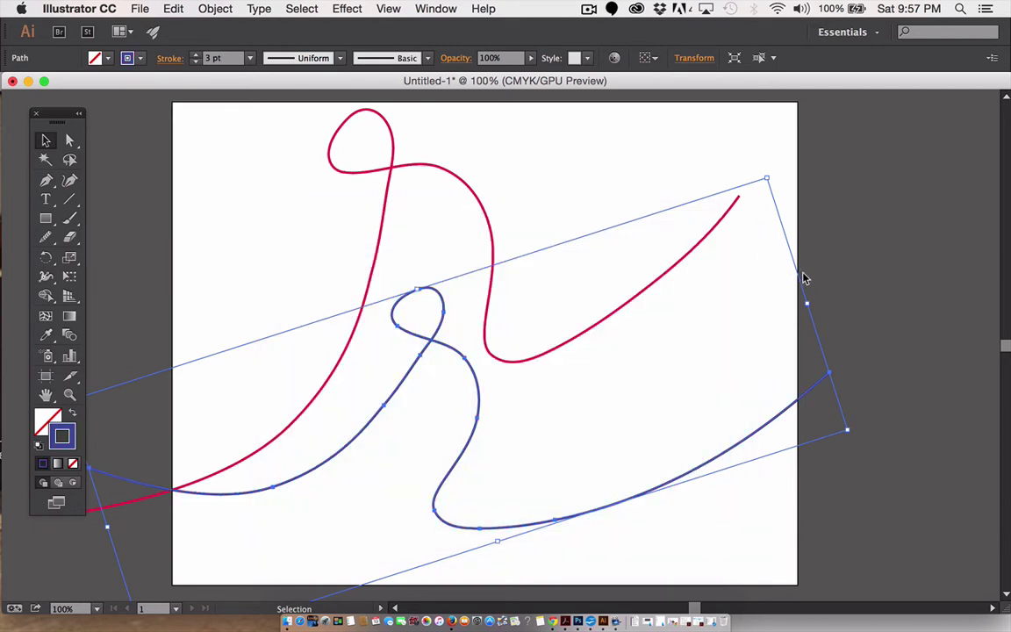
left_click(861, 283)
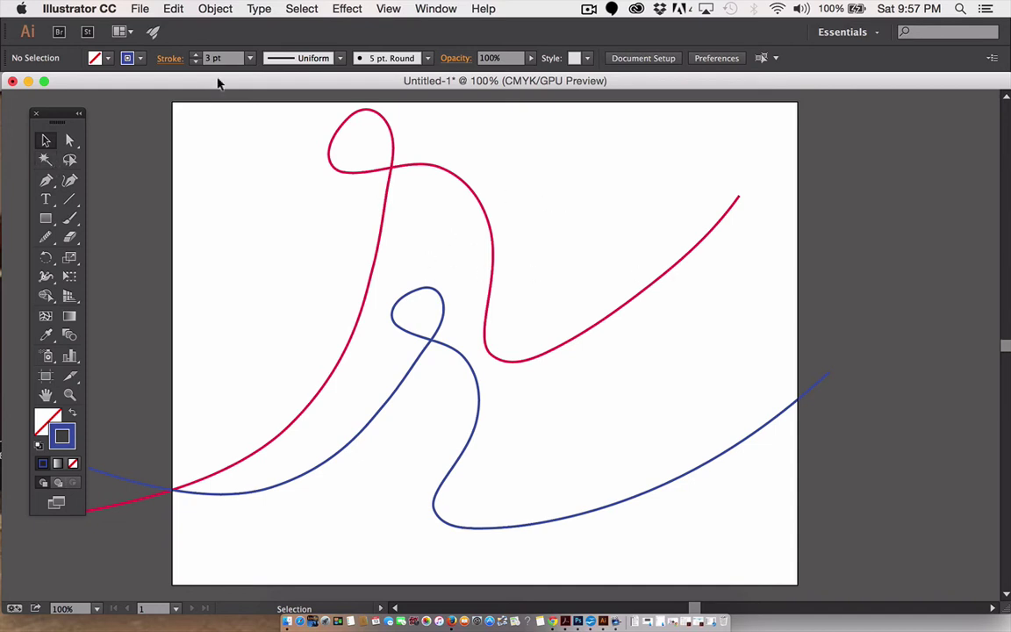
Show the Layers panel and switch the workspace to the Layout arrangement
left_click(419, 8)
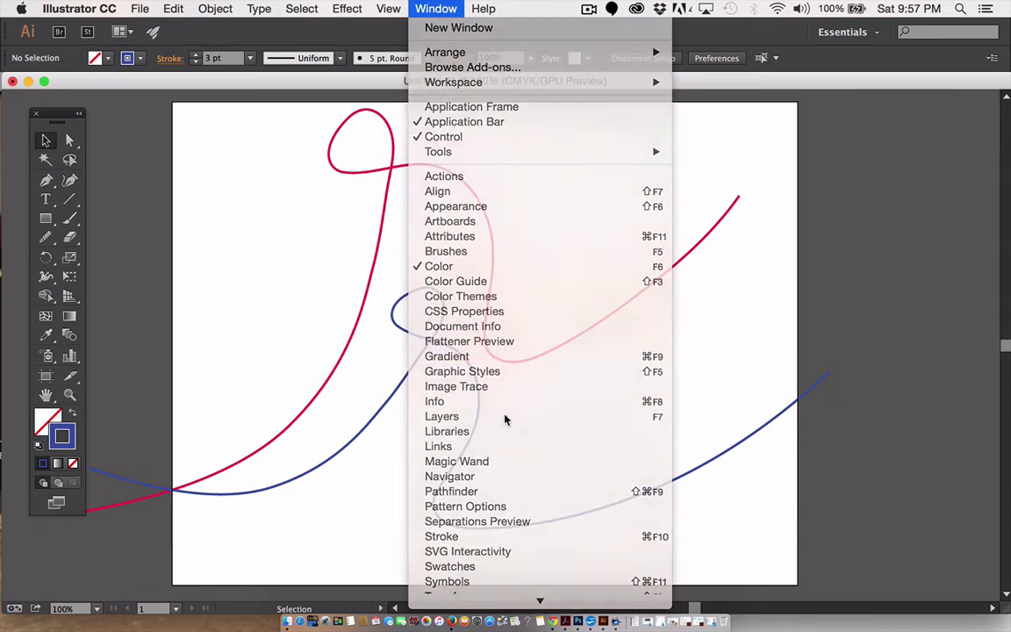
left_click(860, 354)
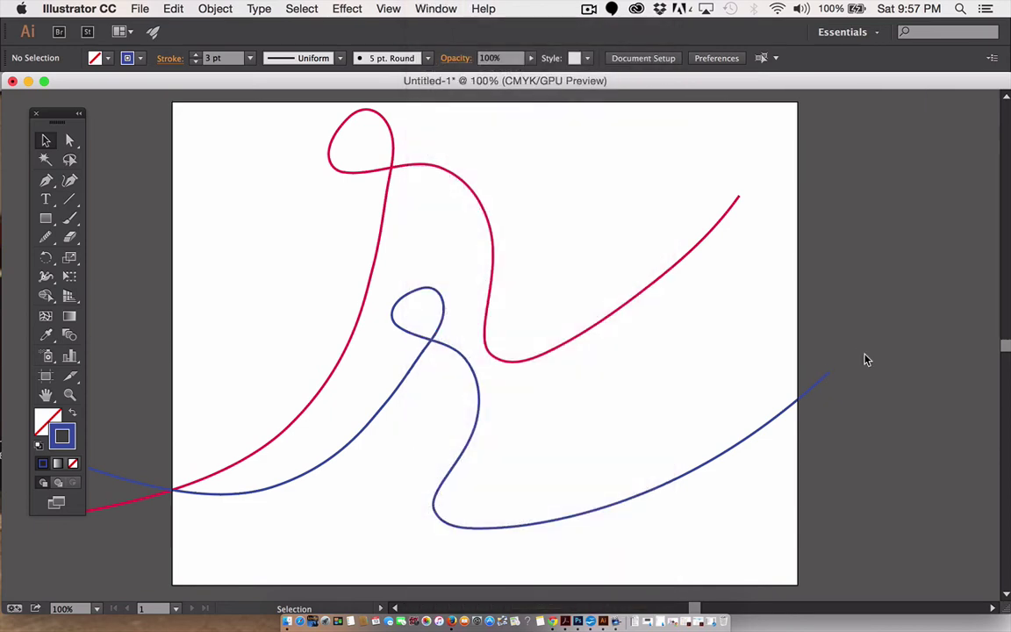
left_click(430, 9)
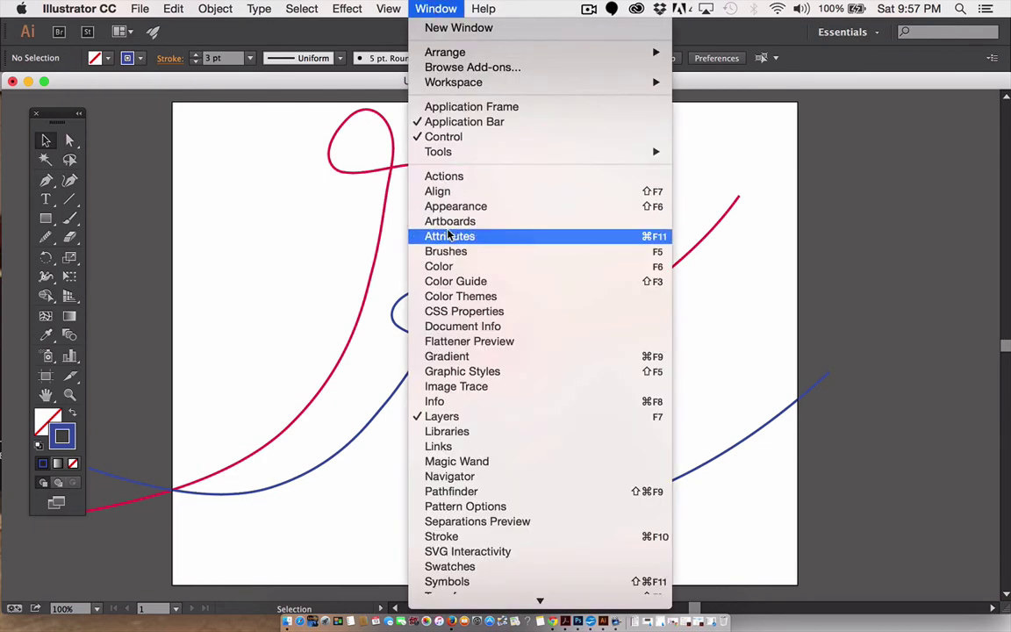
left_click(474, 419)
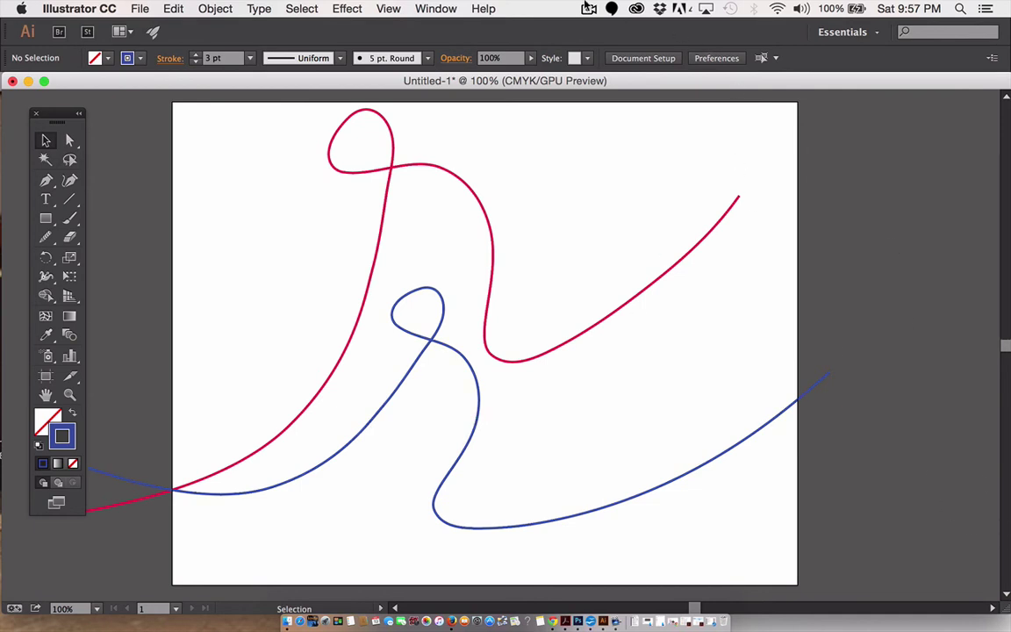
left_click(421, 9)
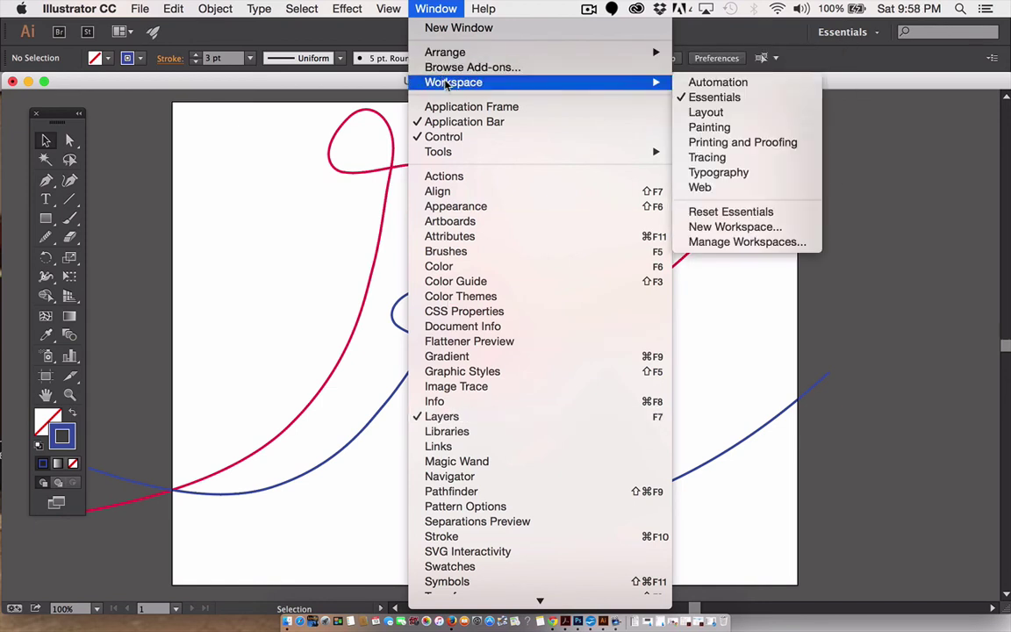
mouse_move(454, 82)
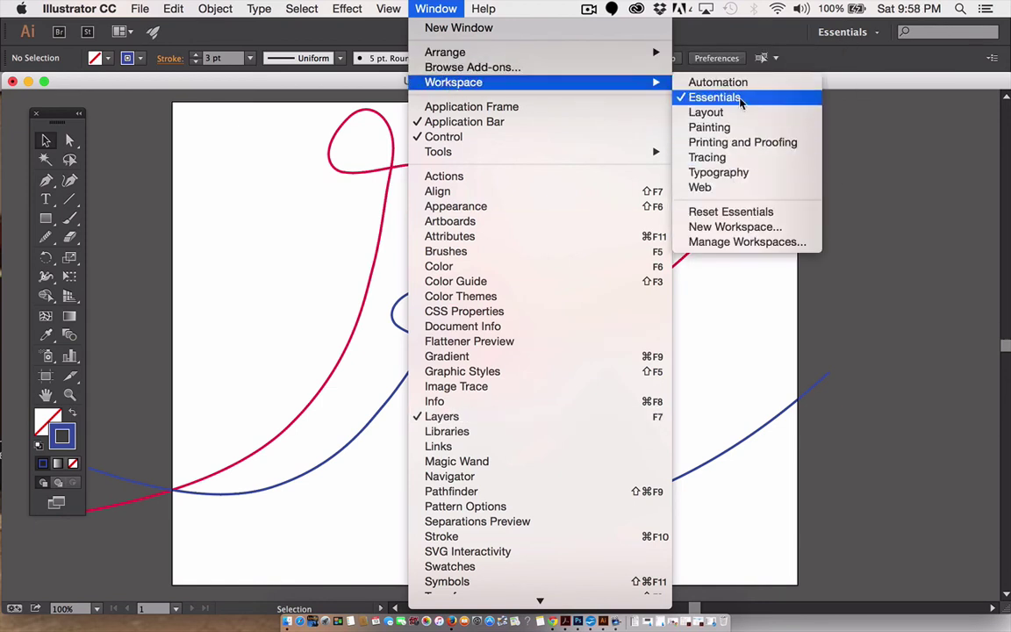
left_click(741, 115)
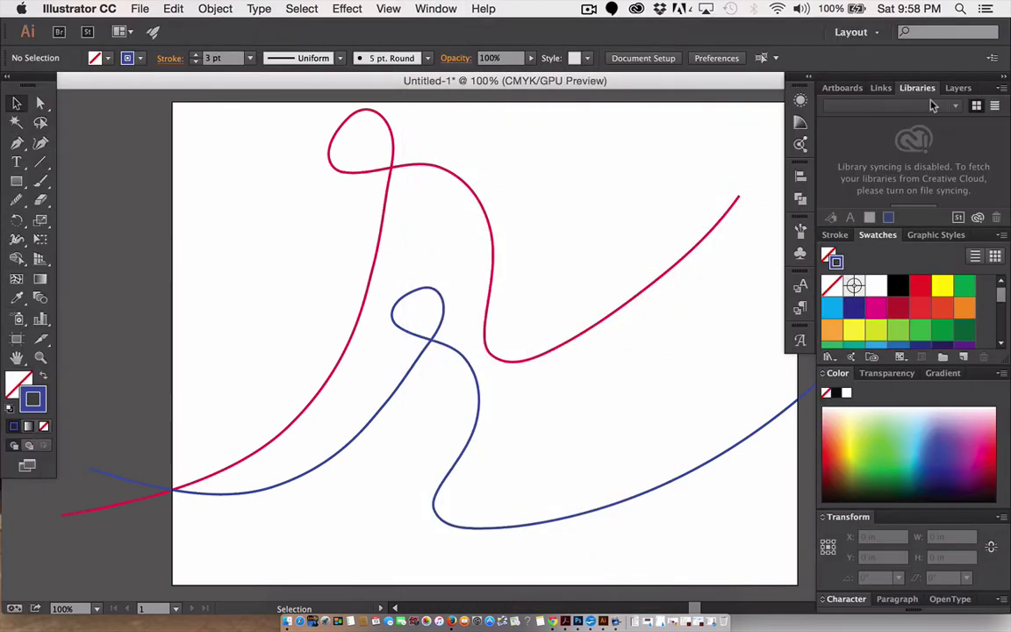
Float the Layers panel over the canvas and drag its bottom edge to make it taller
left_click_drag(958, 88, 555, 160)
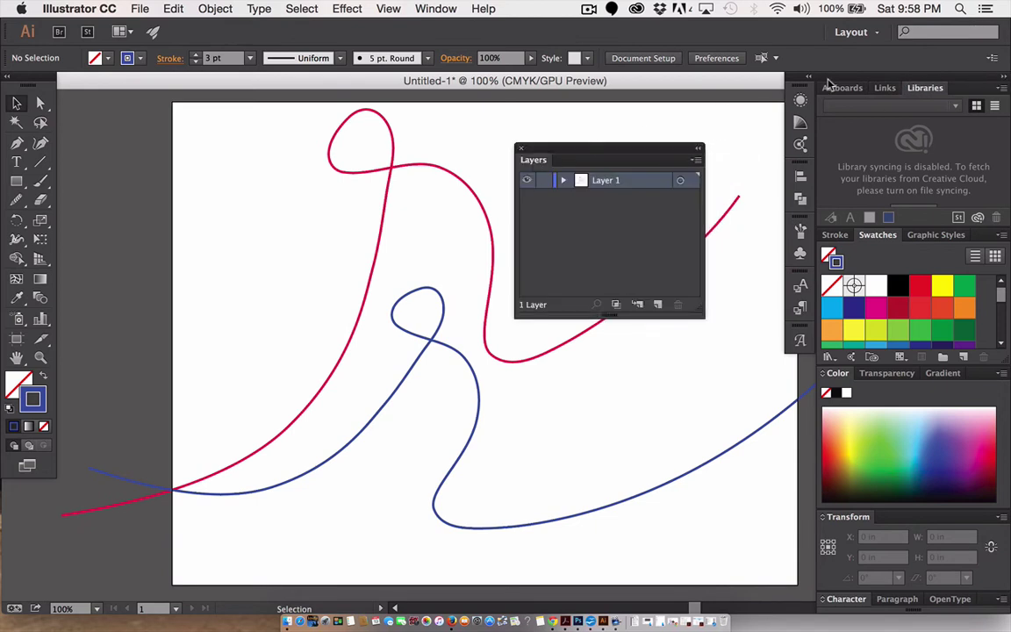
left_click(1006, 78)
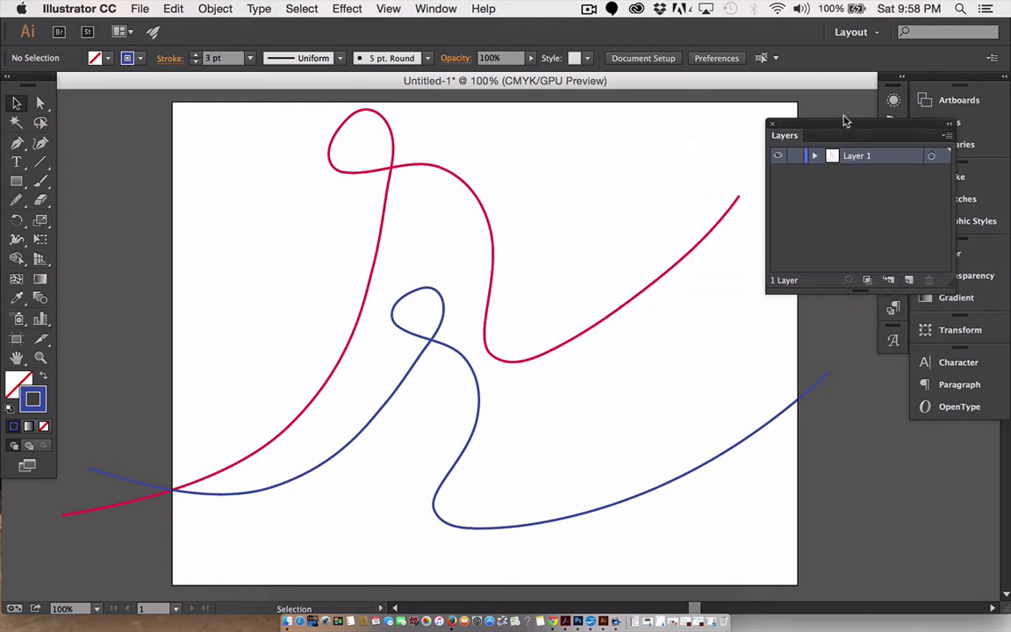
left_click_drag(585, 149, 875, 119)
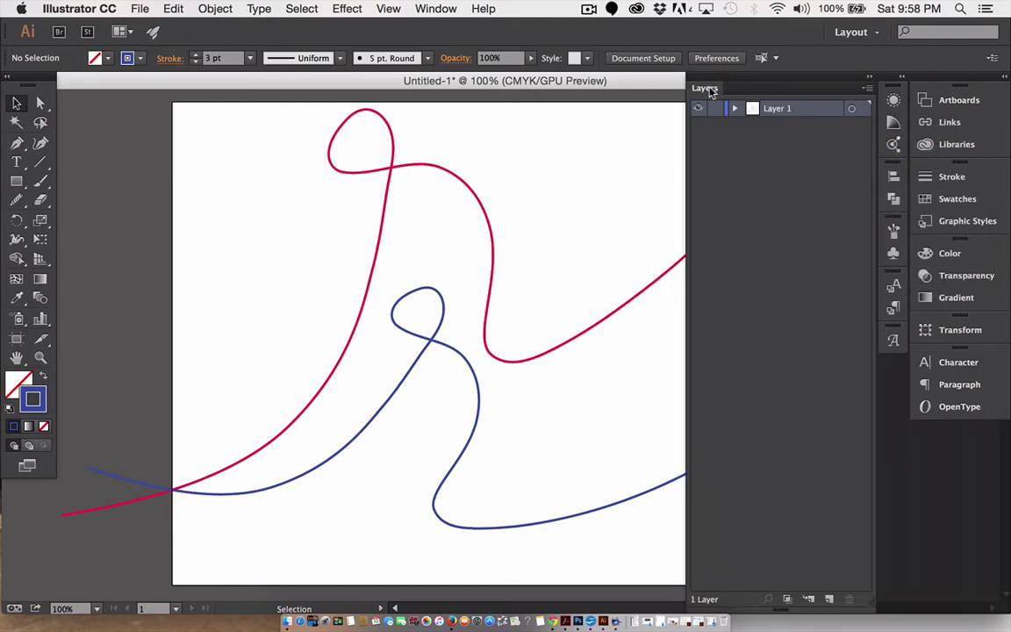
left_click_drag(705, 88, 818, 128)
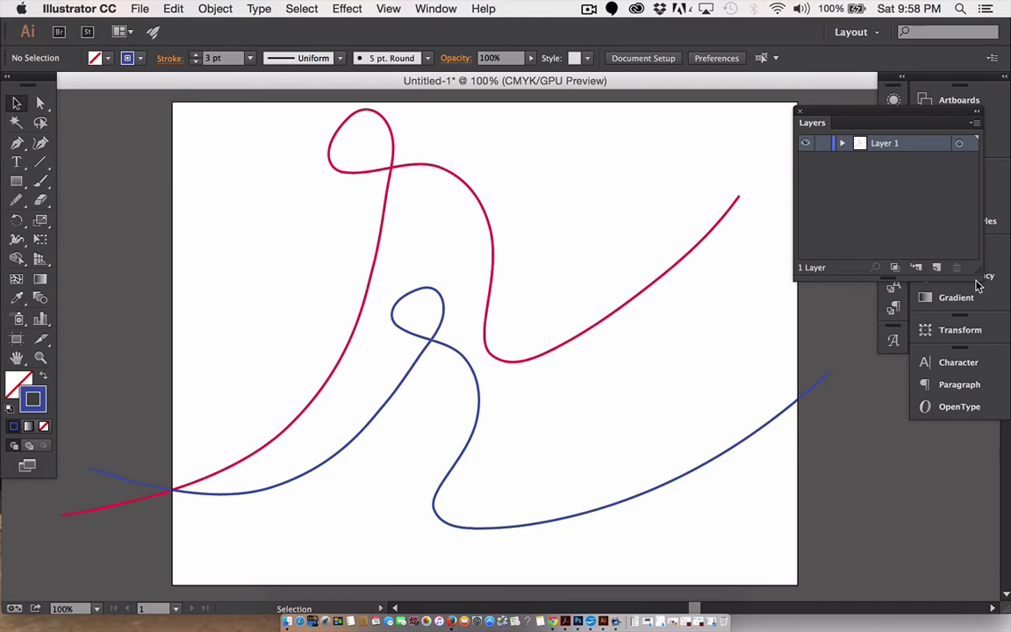
left_click_drag(976, 279, 982, 520)
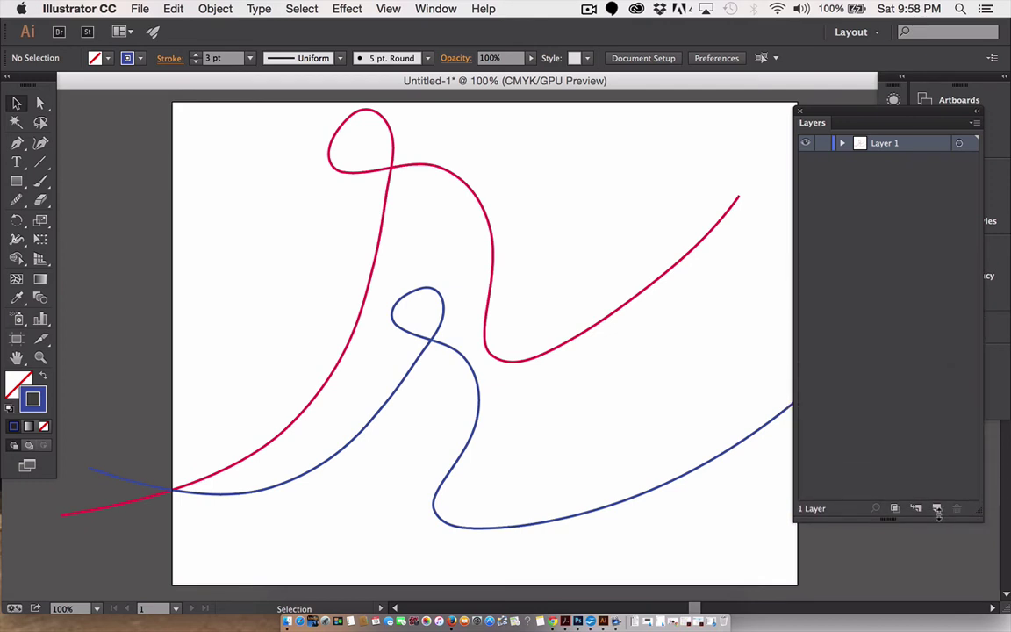
Add a new Layer 2 beneath Layer 1 and give the Rectangle tool a black fill
left_click(936, 508)
left_click_drag(884, 143, 884, 166)
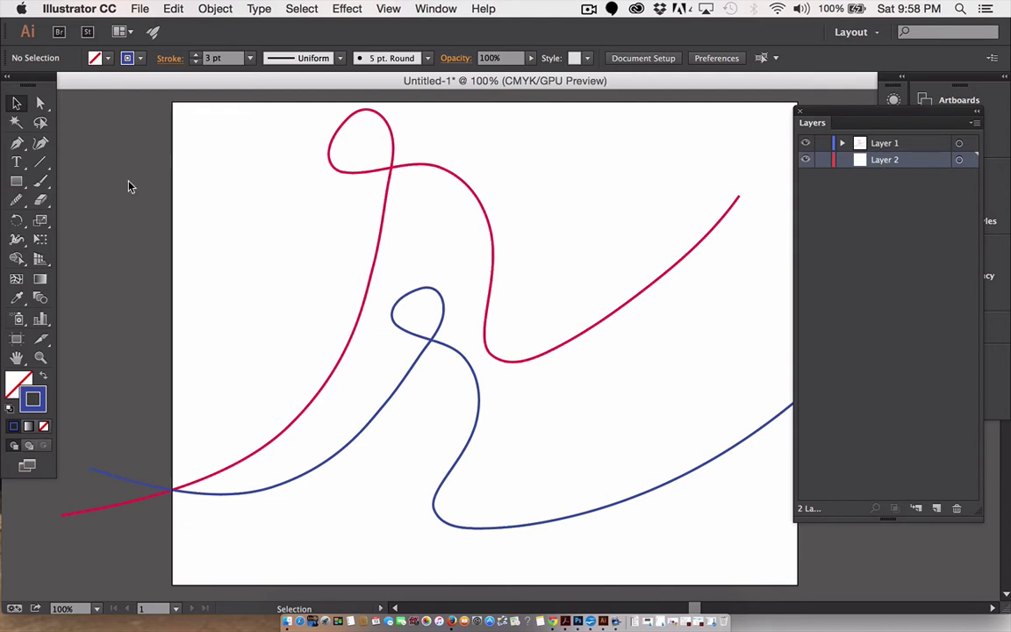
left_click(14, 181)
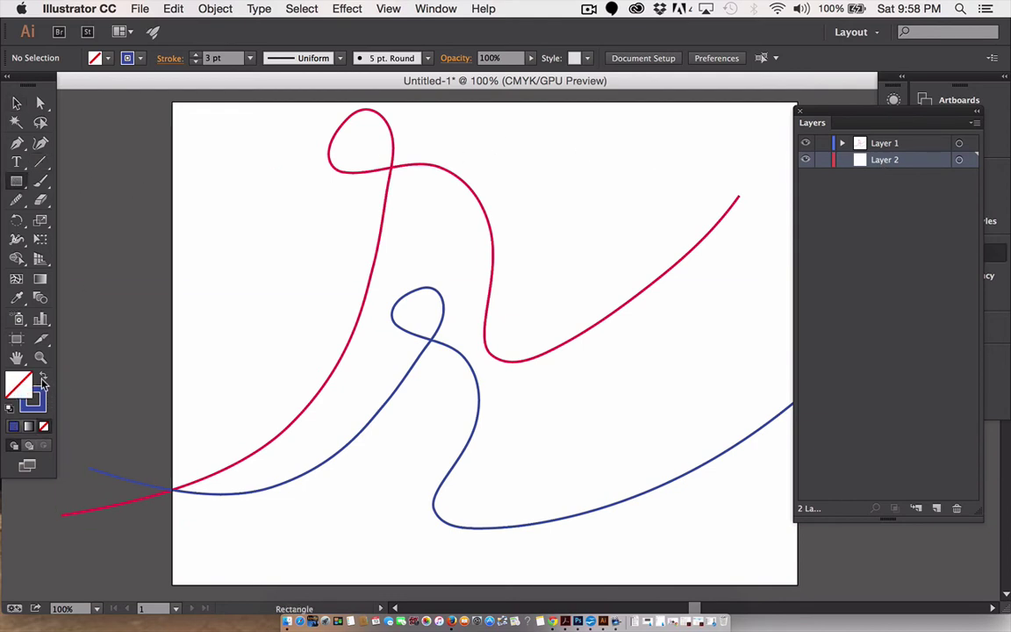
left_click(43, 376)
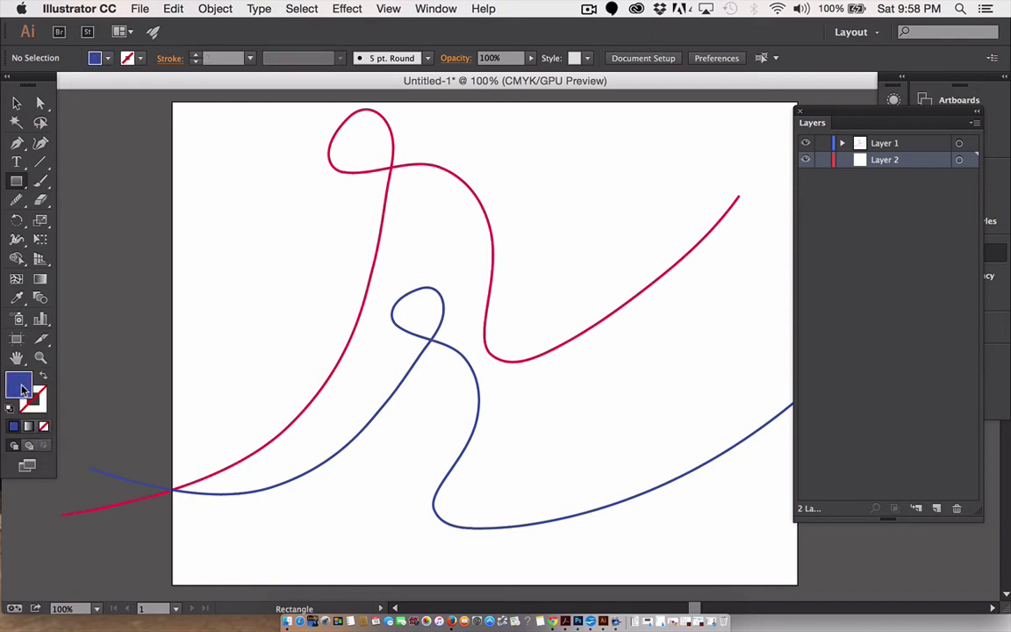
double_click(23, 389)
left_click_drag(298, 355, 295, 465)
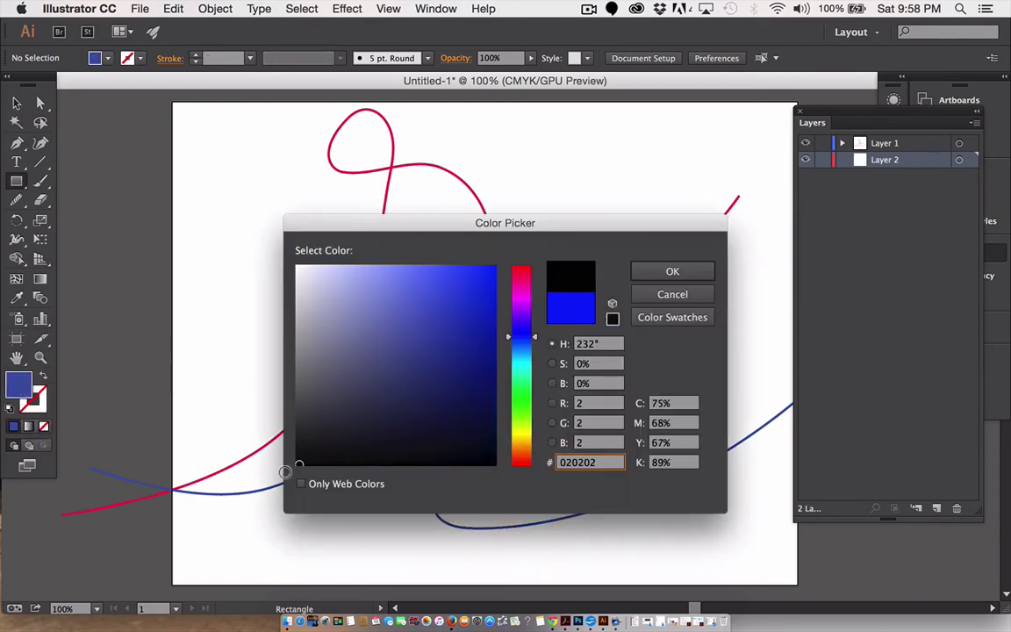
left_click(672, 272)
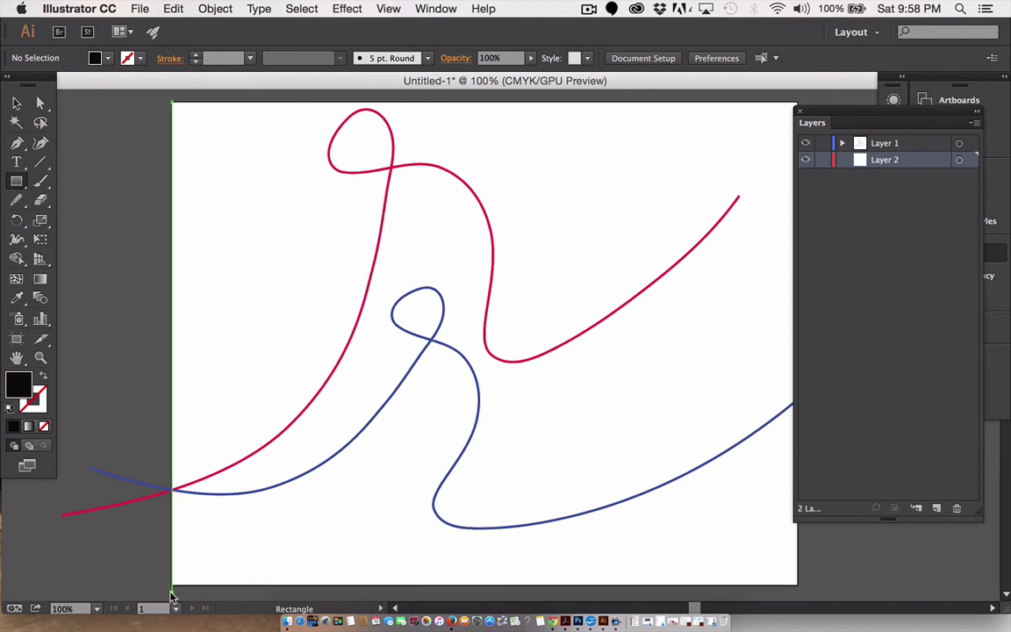
Draw a black rectangle covering the whole artboard and lock Layer 2
scroll(526, 351, "up", 5)
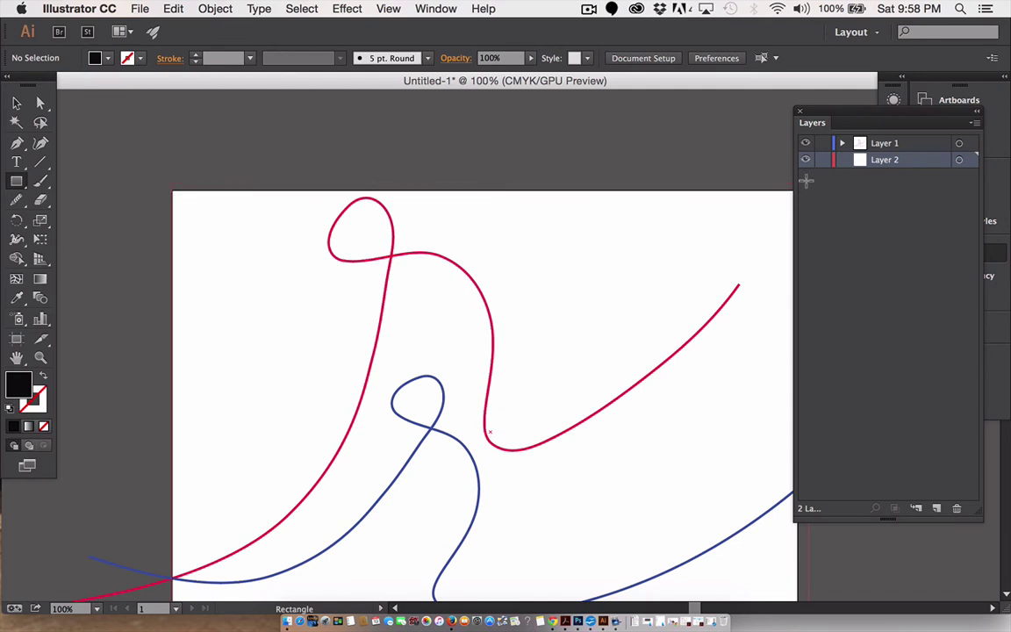
left_click_drag(849, 185, 801, 190)
left_click_drag(575, 254, 562, 203)
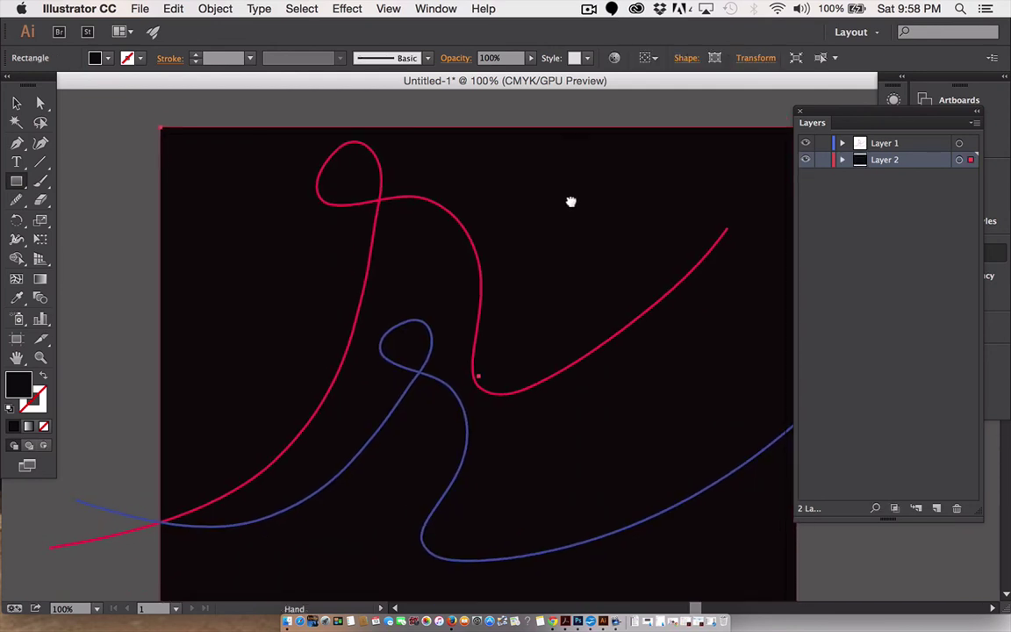
left_click(823, 160)
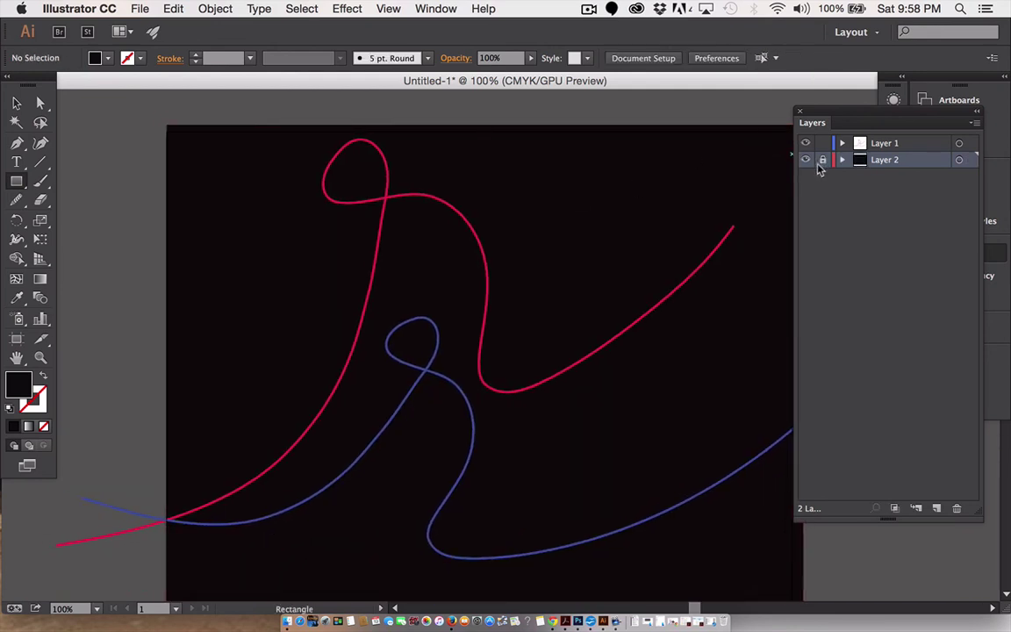
left_click(39, 102)
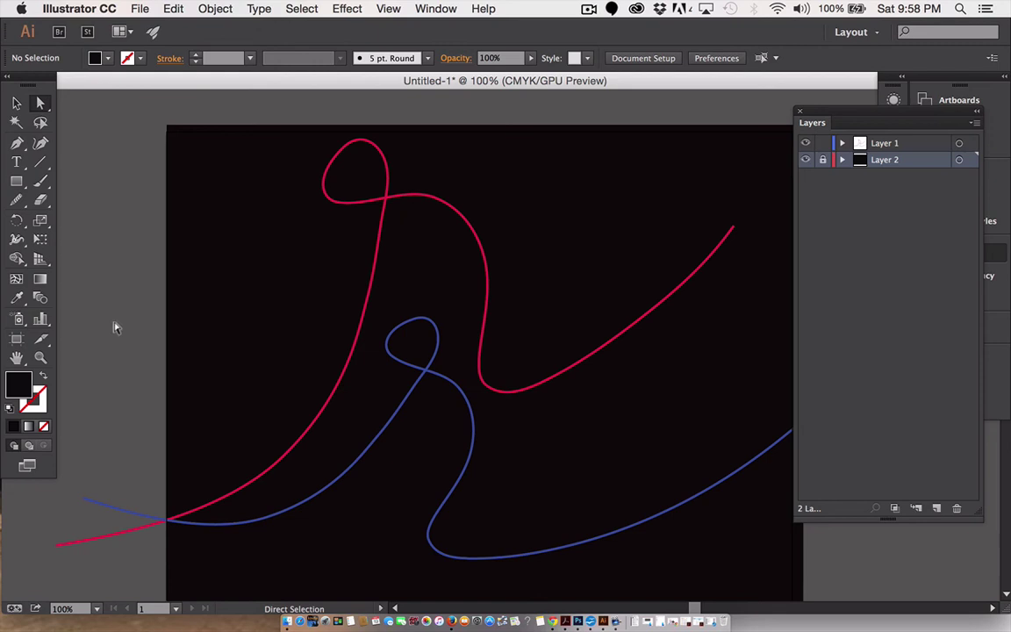
Select both the magenta and blue lines for blending
left_click(16, 103)
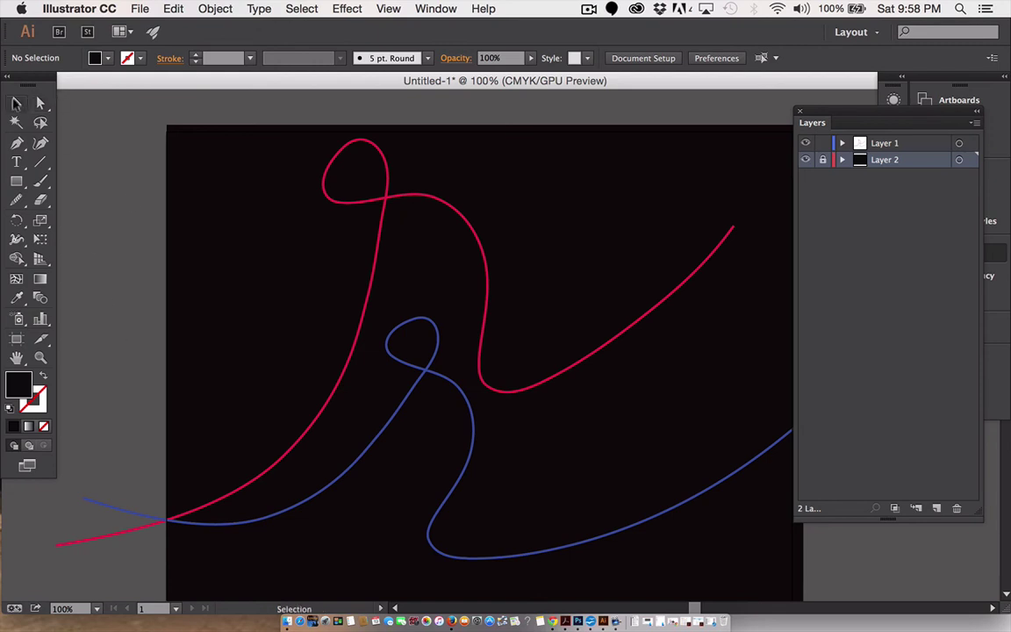
left_click(282, 460)
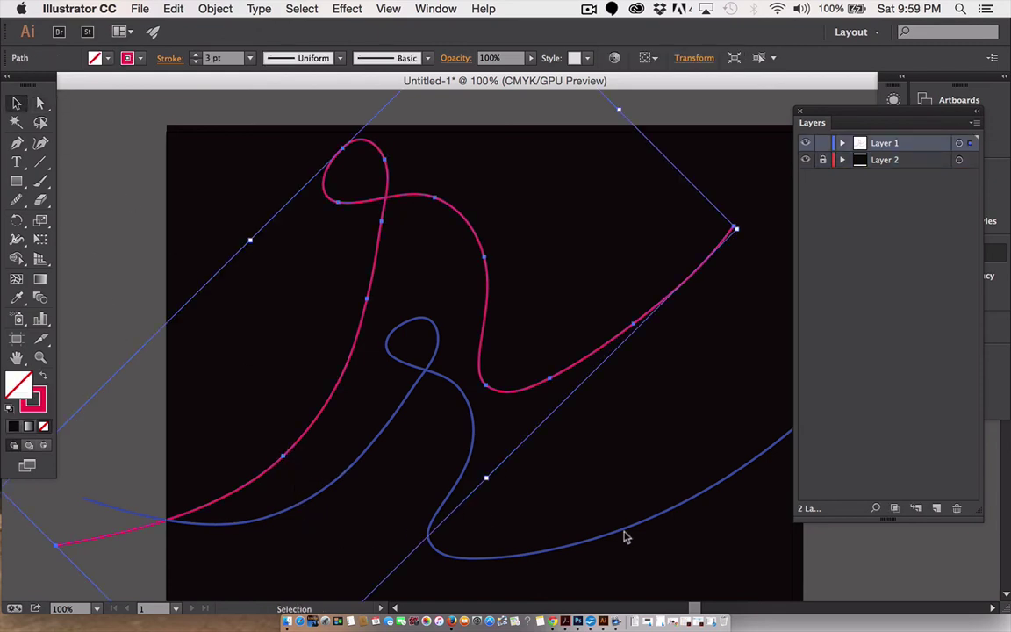
left_click(679, 507, "shift")
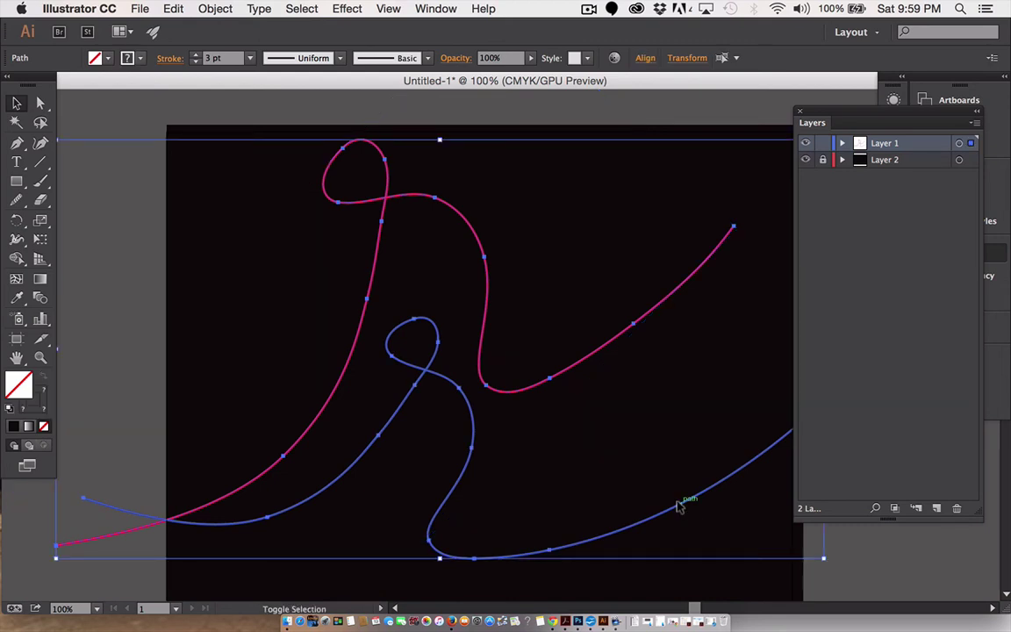
left_click(40, 299)
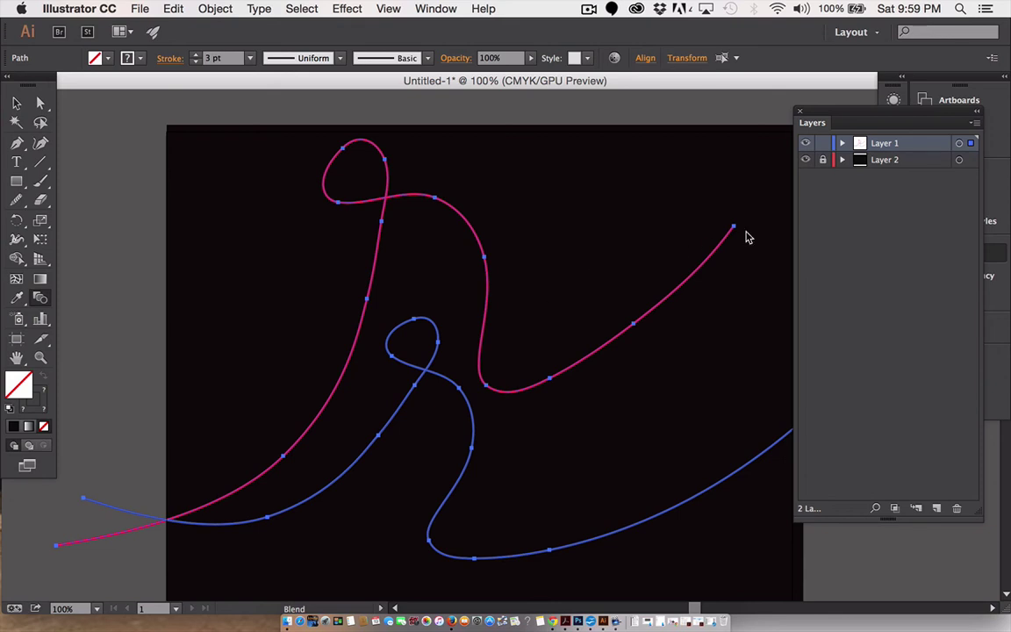
left_click(800, 112)
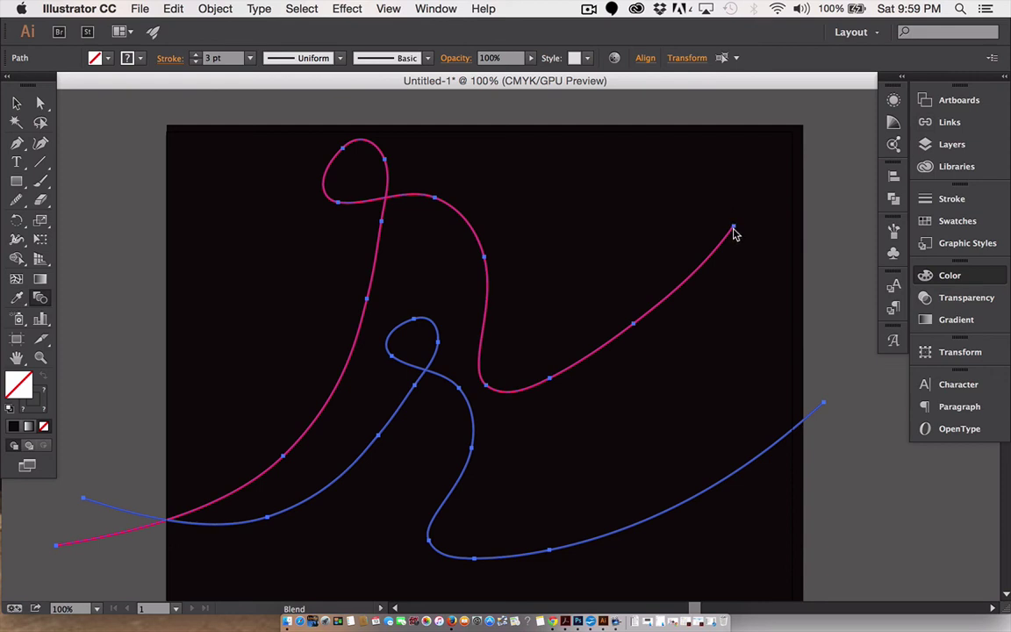
Set Blend Options to 16 specified steps and blend the magenta line into the blue one
left_click(734, 227, "alt")
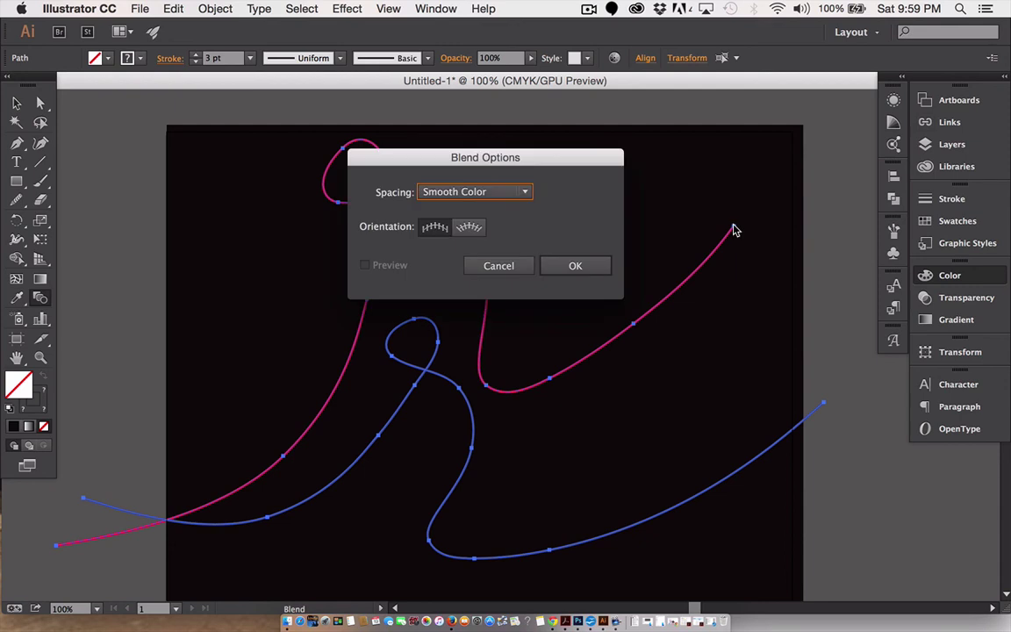
left_click(492, 195)
left_click(488, 226)
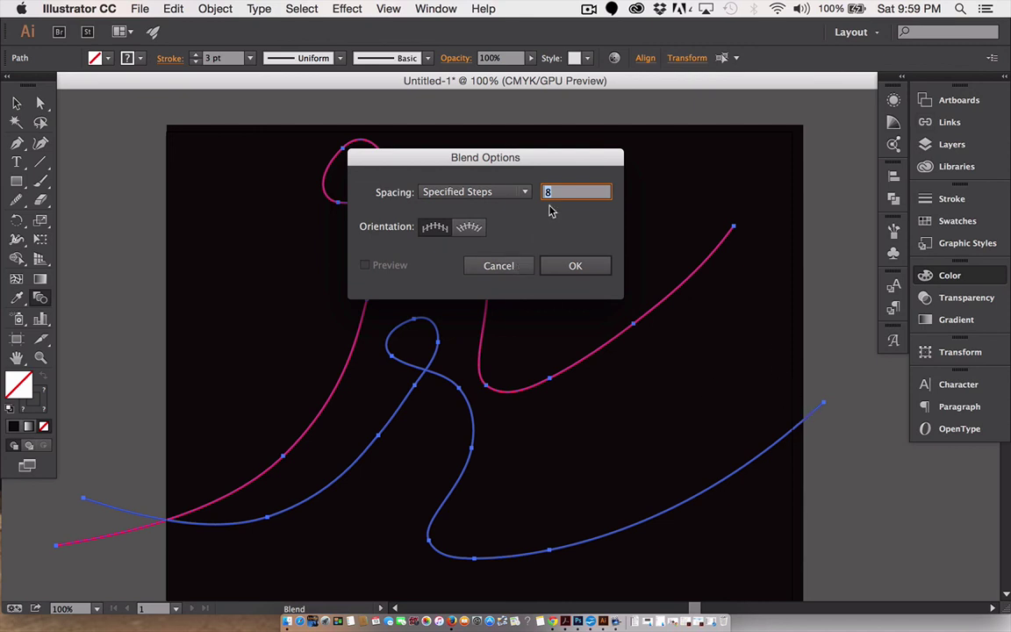
type("16")
left_click(574, 264)
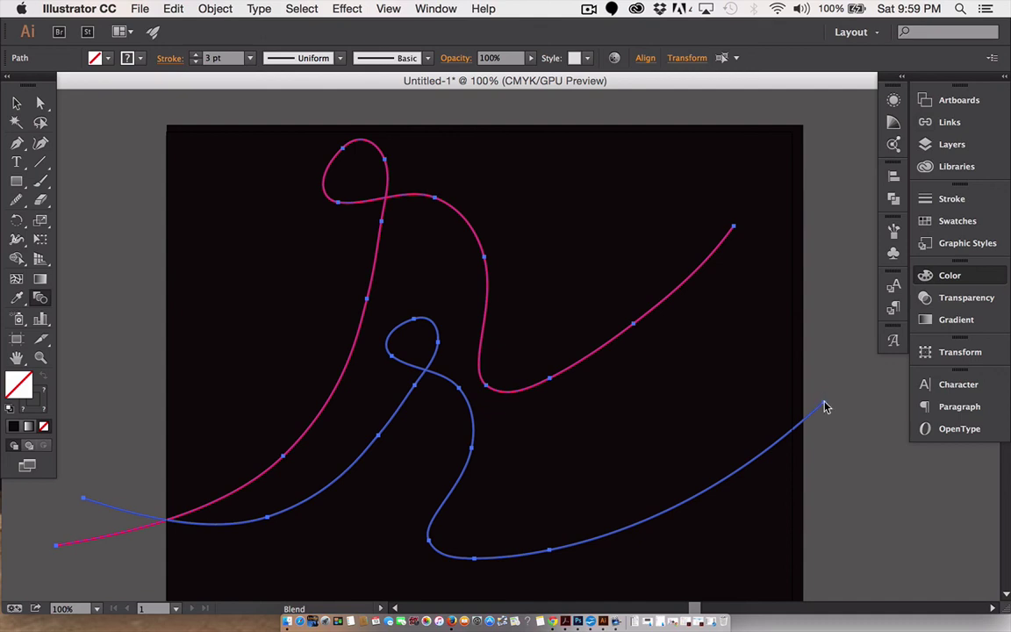
left_click(824, 405)
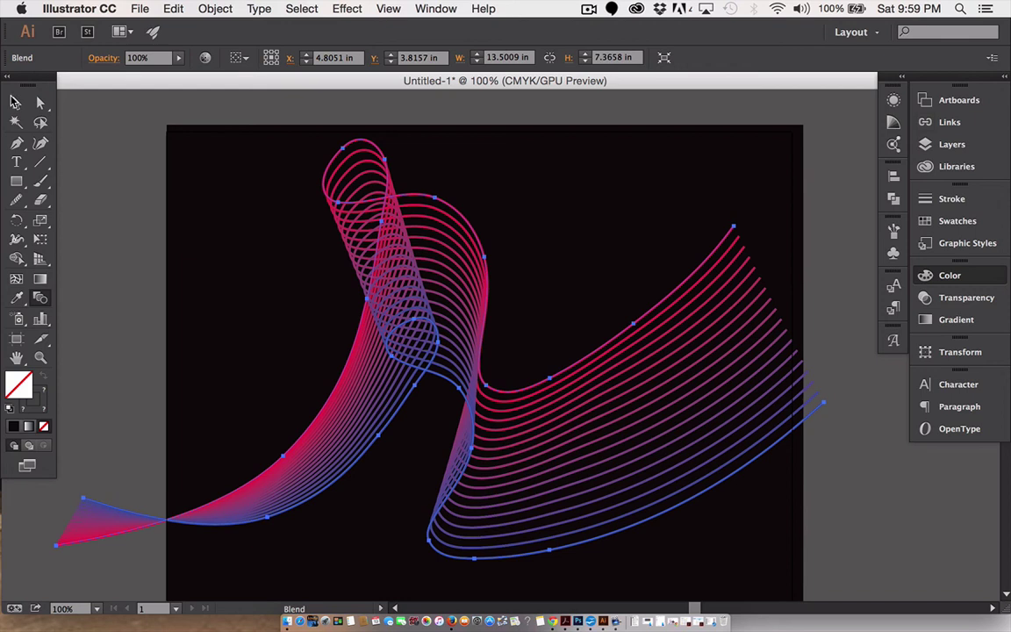
Select the blend's bottom blue path alone and change its stroke to green #3DA33D
left_click(15, 100)
left_click(116, 120)
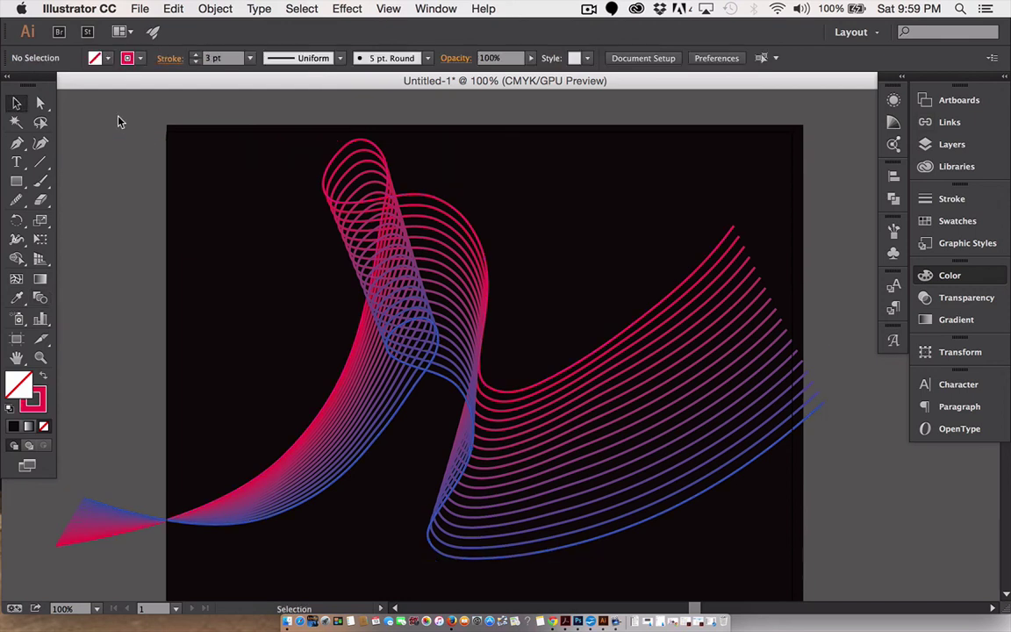
left_click(39, 104)
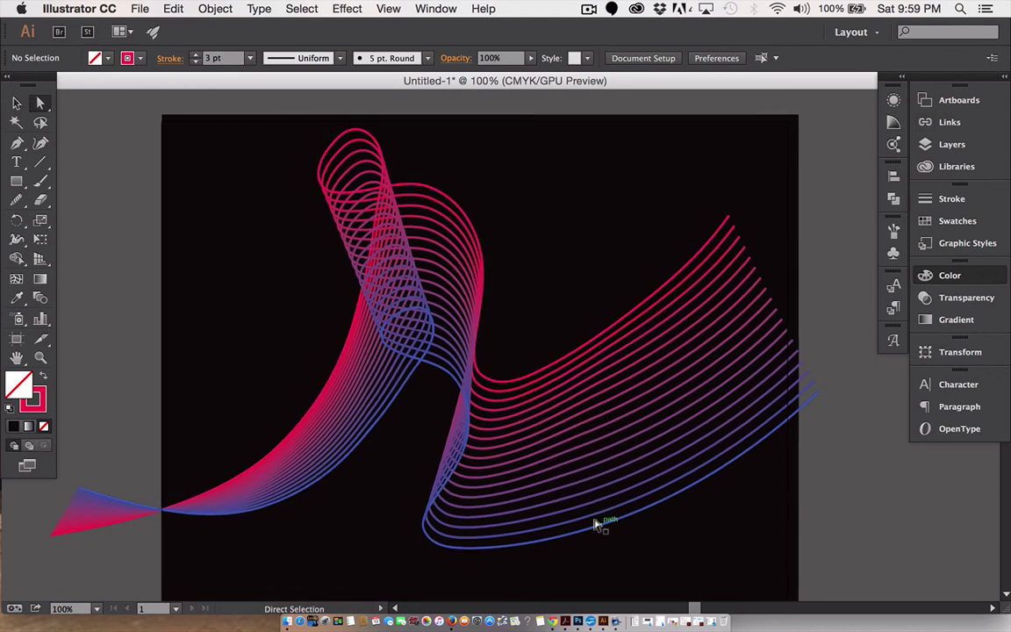
left_click(597, 526)
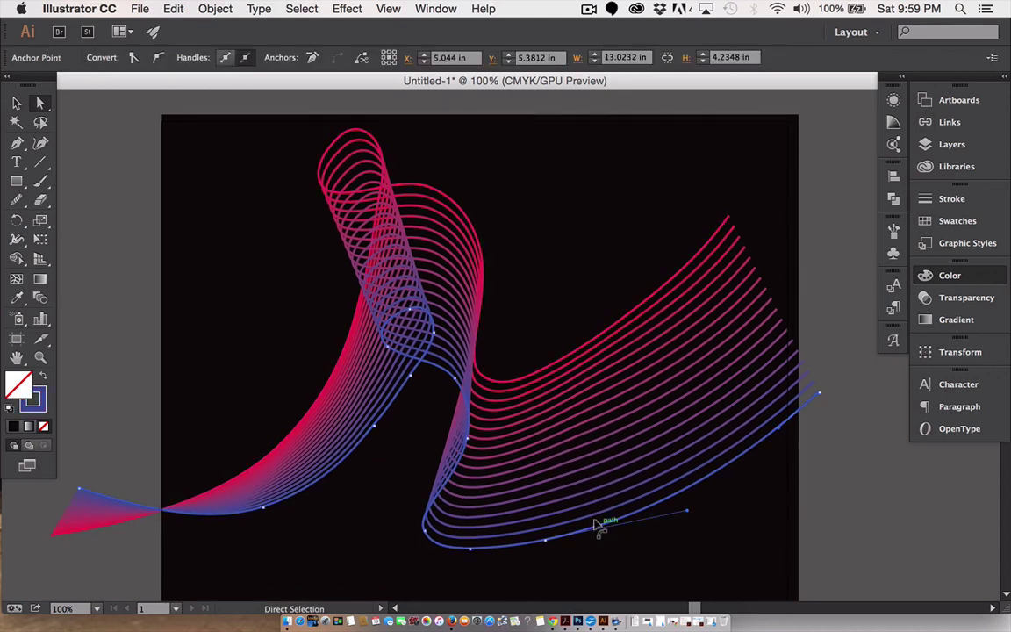
double_click(35, 401)
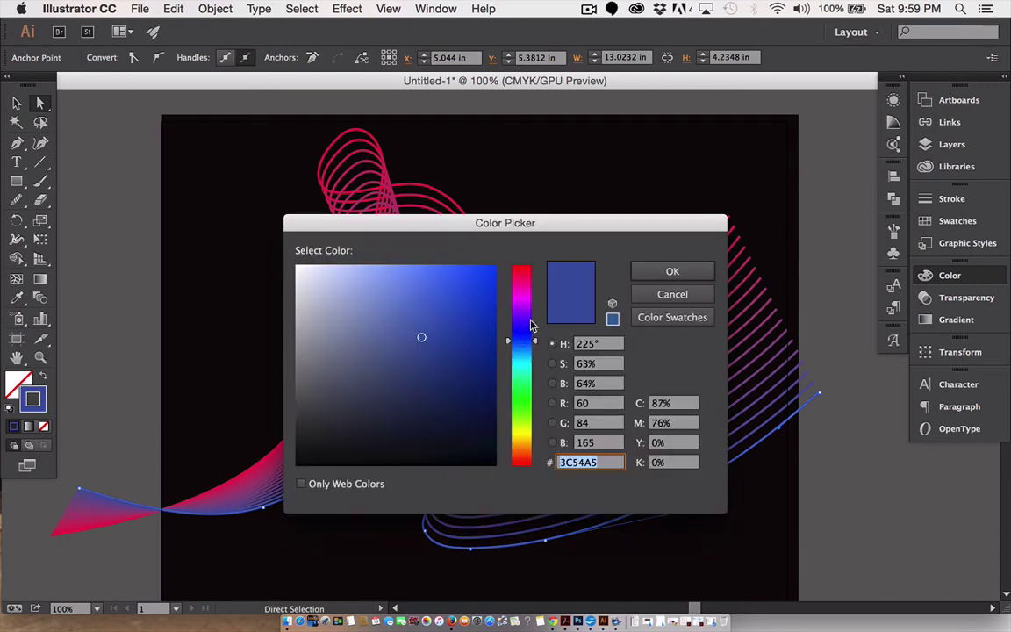
left_click(524, 399)
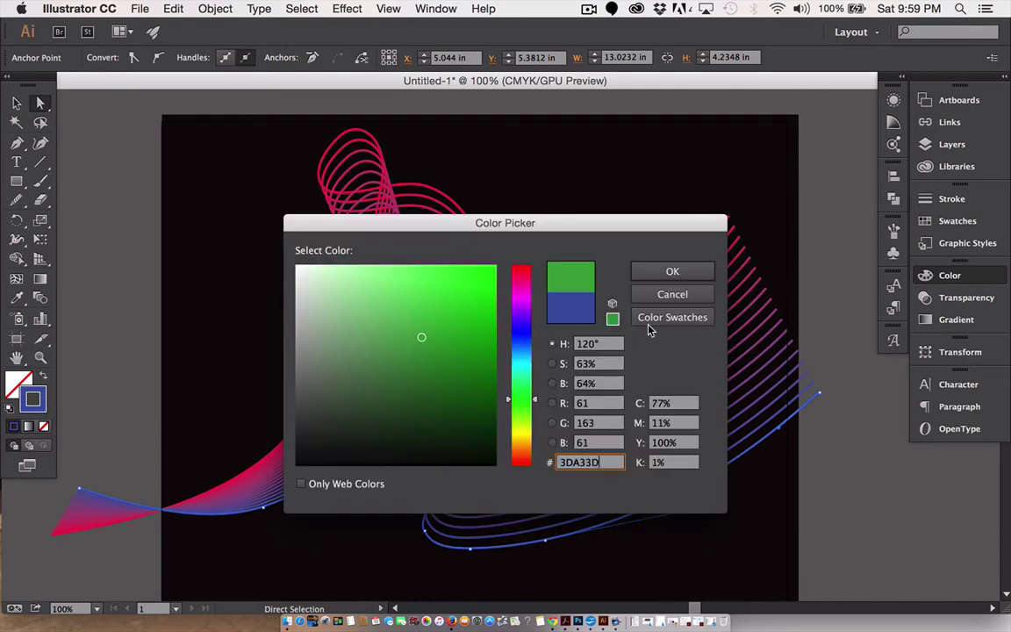
left_click(653, 278)
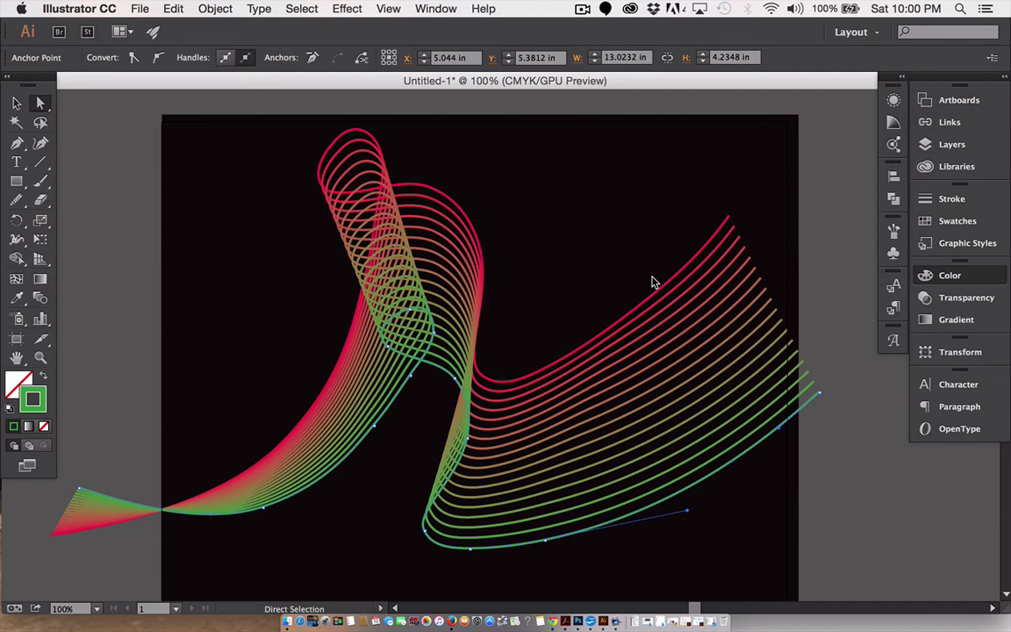